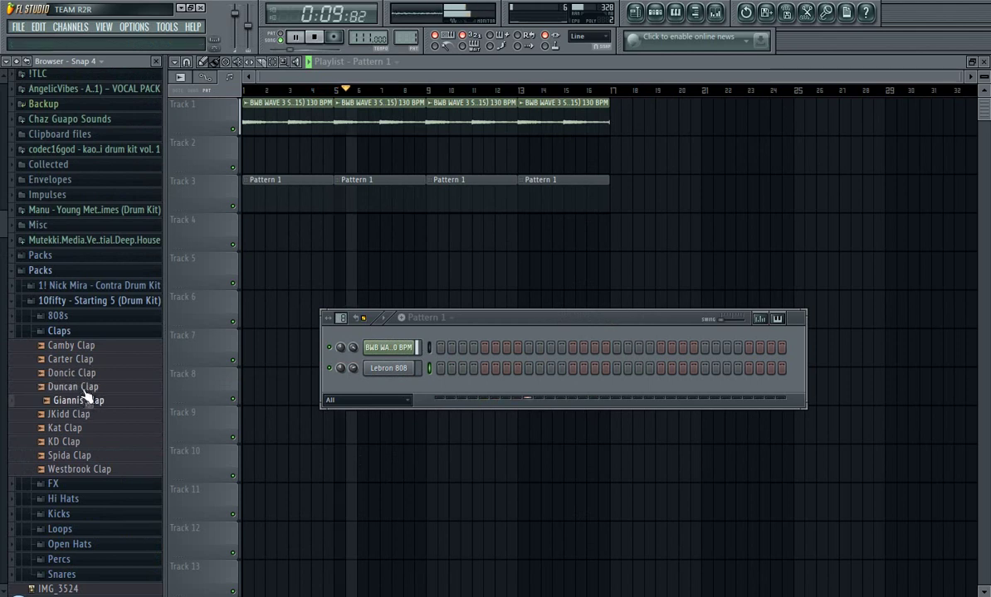
# Step: Preview clap and hi-hat samples in the 10fifty - Starting 5 kit and add Z-BO Hat as a new channel
pyautogui.click(81, 443)
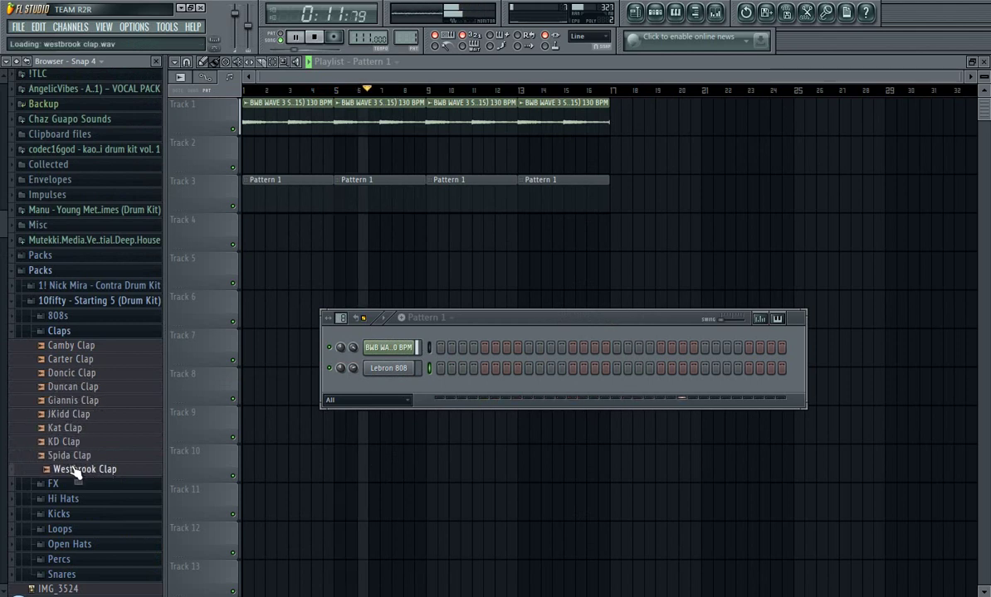
pyautogui.click(70, 331)
pyautogui.click(70, 361)
pyautogui.click(72, 376)
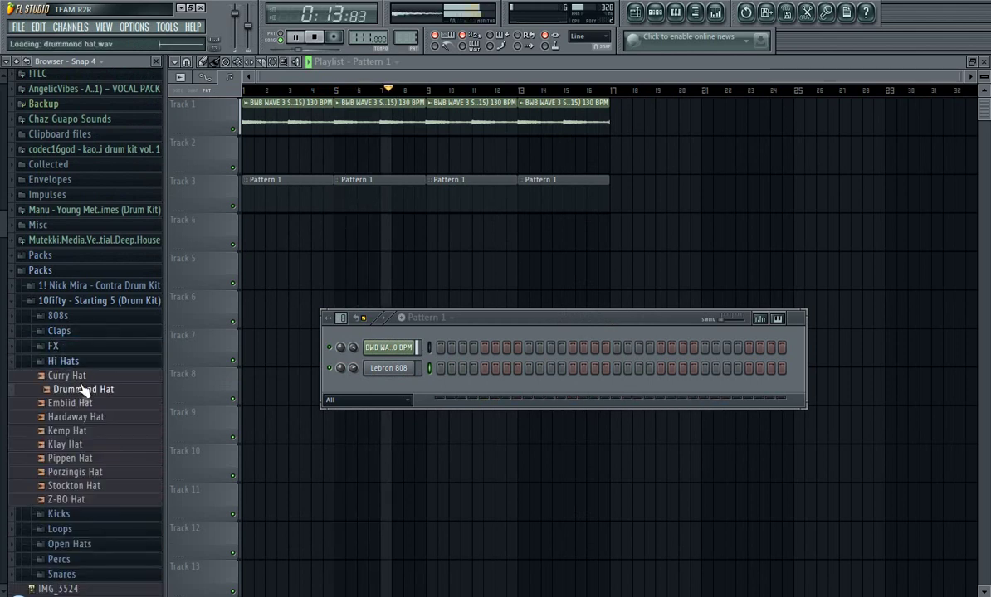
pyautogui.click(82, 404)
pyautogui.click(74, 458)
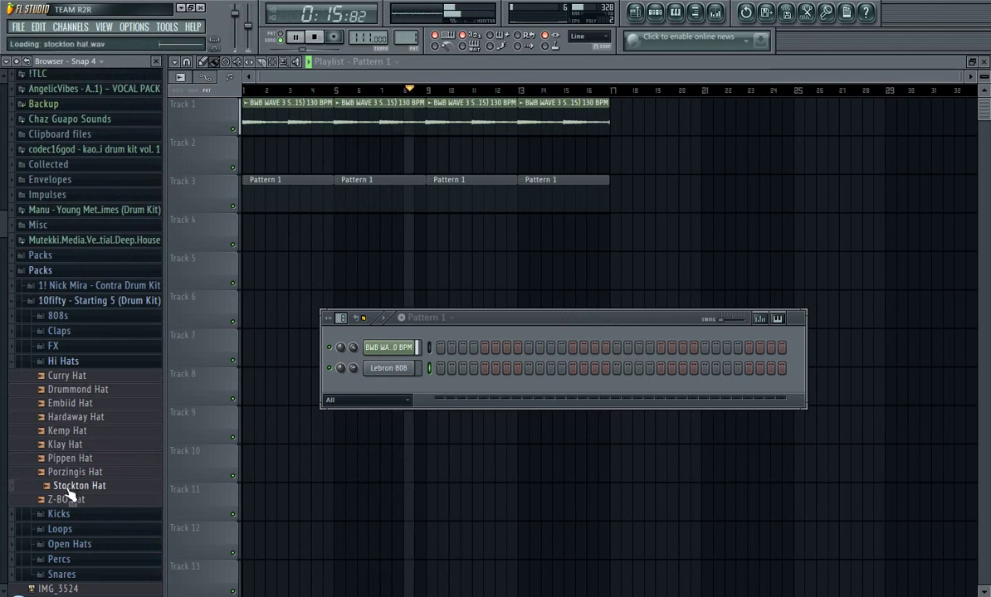
pyautogui.click(66, 503)
pyautogui.moveTo(67, 503); pyautogui.dragTo(247, 393)
# Step: Preview kick samples and look through the percussion samples in the 10fifty - Starting 5 kit
pyautogui.click(83, 365)
pyautogui.click(71, 376)
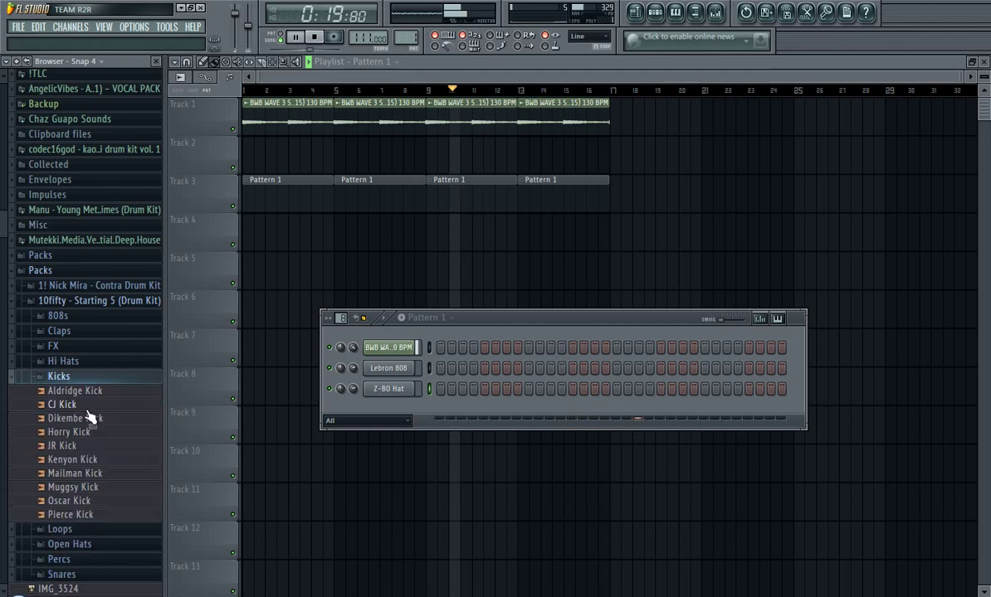
pyautogui.click(79, 460)
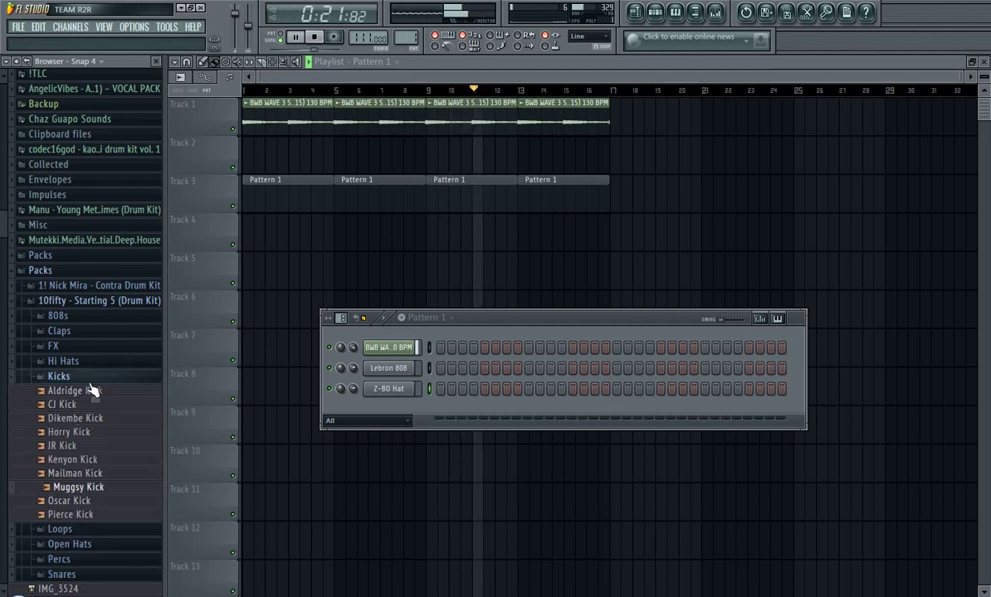
pyautogui.click(58, 376)
pyautogui.click(61, 391)
pyautogui.click(61, 392)
pyautogui.click(60, 421)
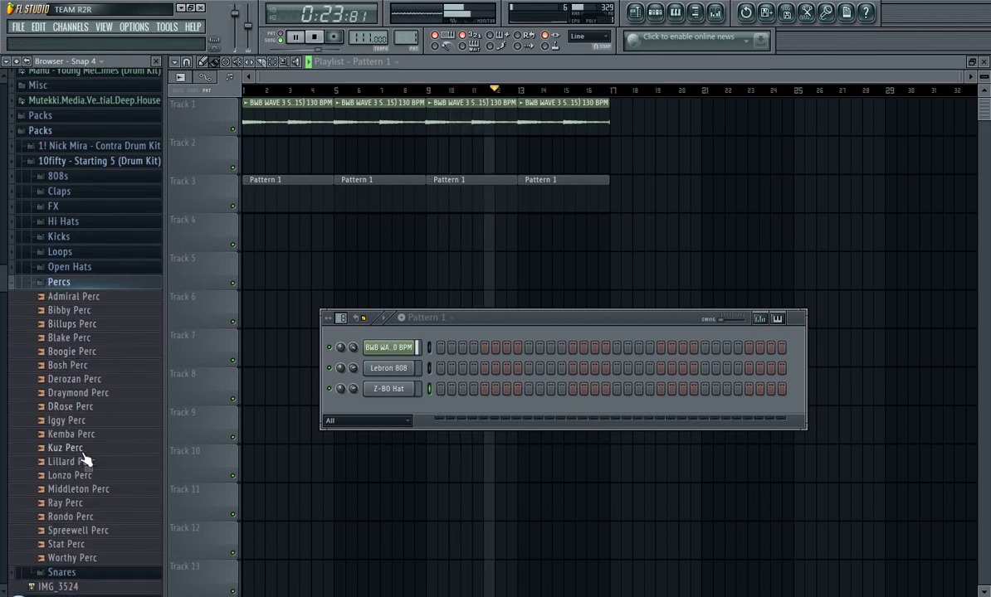
pyautogui.click(83, 457)
pyautogui.click(99, 156)
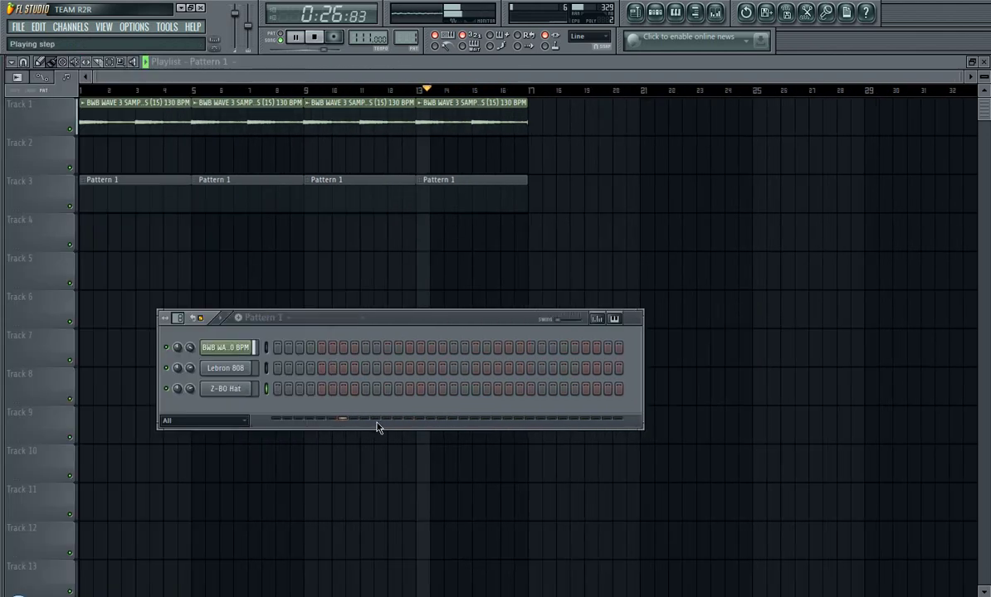
# Step: Open the Lebron 808 channel in the piano roll, place a note at the pattern's start and play it
pyautogui.press('space')
pyautogui.rightClick(223, 349)
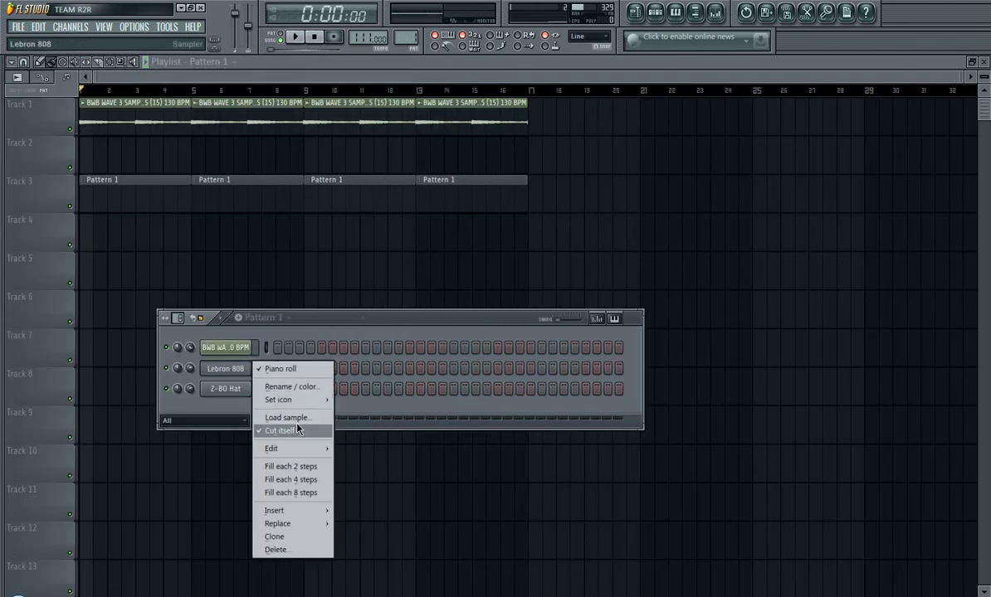
pyautogui.click(267, 371)
pyautogui.rightClick(244, 370)
pyautogui.click(301, 371)
pyautogui.press('space')
pyautogui.press('space')
pyautogui.click(48, 314)
pyautogui.press('space')
pyautogui.press('space')
# Step: Try the 808 note at neighbouring pitches, including E5 and F5, against the sample loop
pyautogui.hotkey('shift', 'Down')
pyautogui.hotkey('shift', 'Up')
pyautogui.hotkey('shift', 'Up')
pyautogui.hotkey('shift', 'Up')
pyautogui.hotkey('shift', 'Up')
pyautogui.press('space')
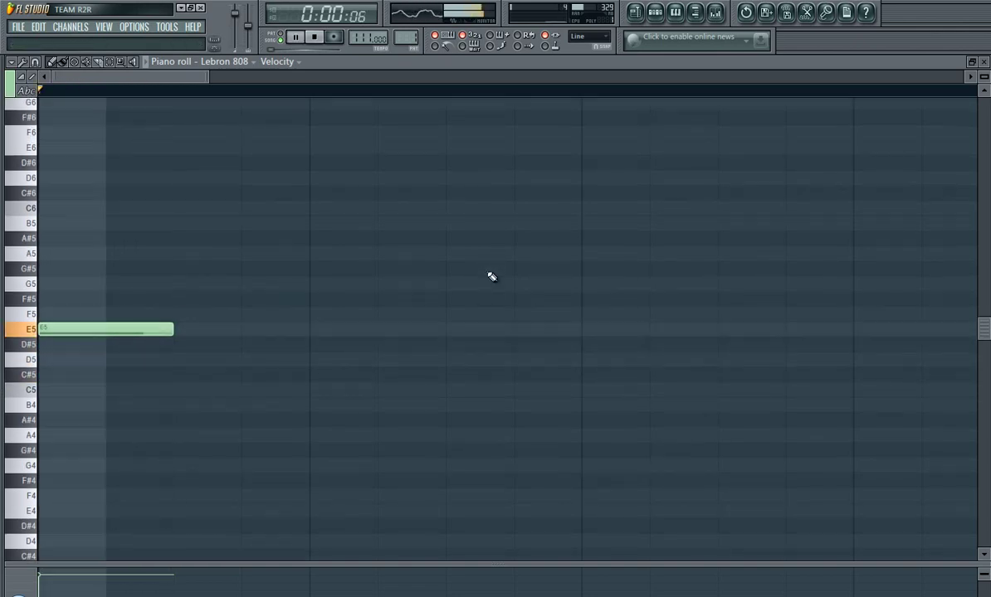
pyautogui.hotkey('shift', 'Down')
pyautogui.press('space')
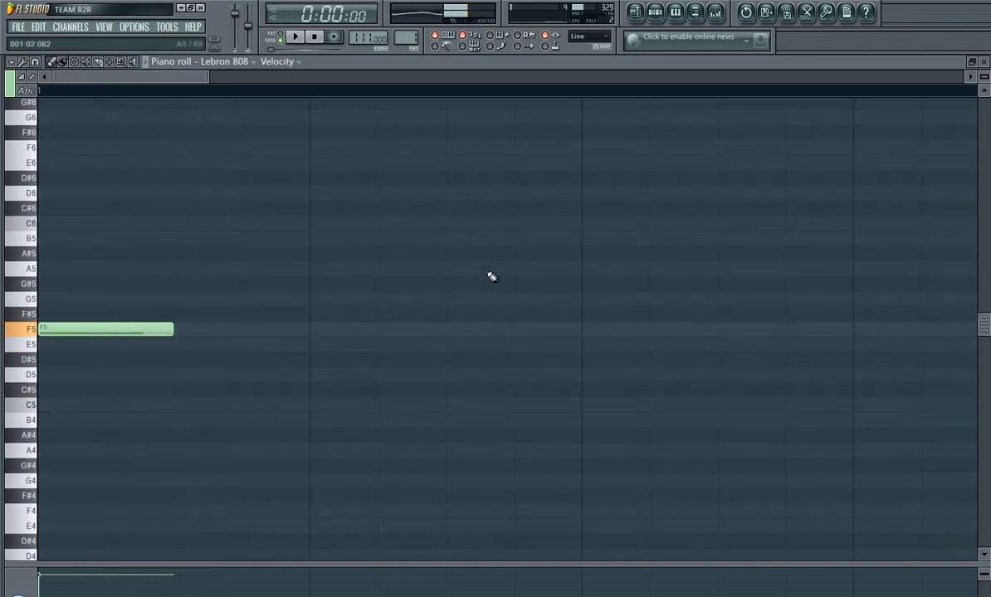
pyautogui.press('space')
pyautogui.press('space')
pyautogui.hotkey('ctrl', 'Up')
pyautogui.press('space')
pyautogui.press('space')
pyautogui.hotkey('shift', 'Up')
pyautogui.press('space')
pyautogui.press('space')
pyautogui.hotkey('shift', 'Down')
pyautogui.press('space')
pyautogui.press('space')
pyautogui.press('space')
# Step: Show the mixer, open the BWB WAVE sample's channel settings, and set its pitch to -200 cents
pyautogui.press('F9')
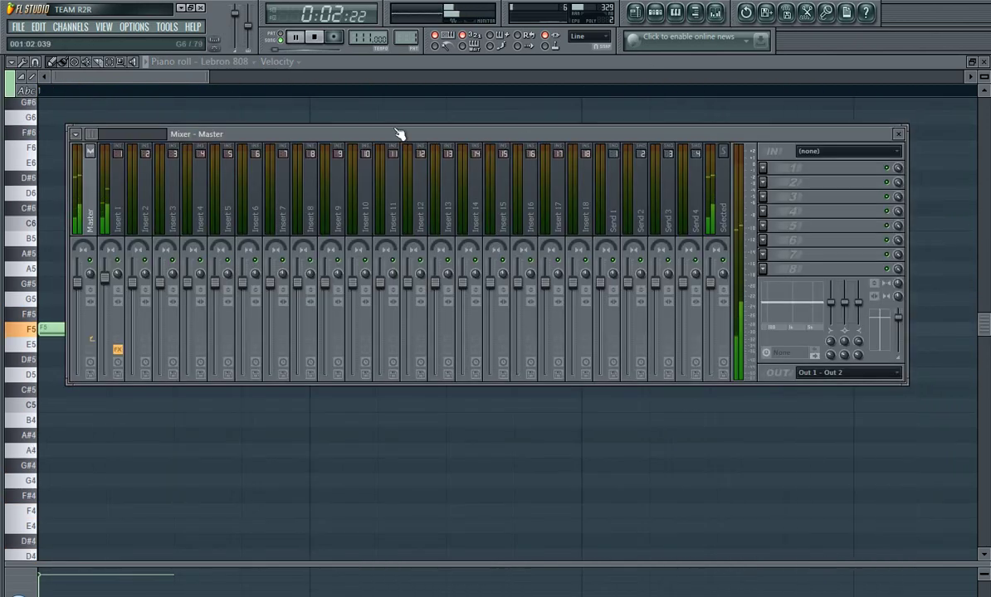
pyautogui.press('space')
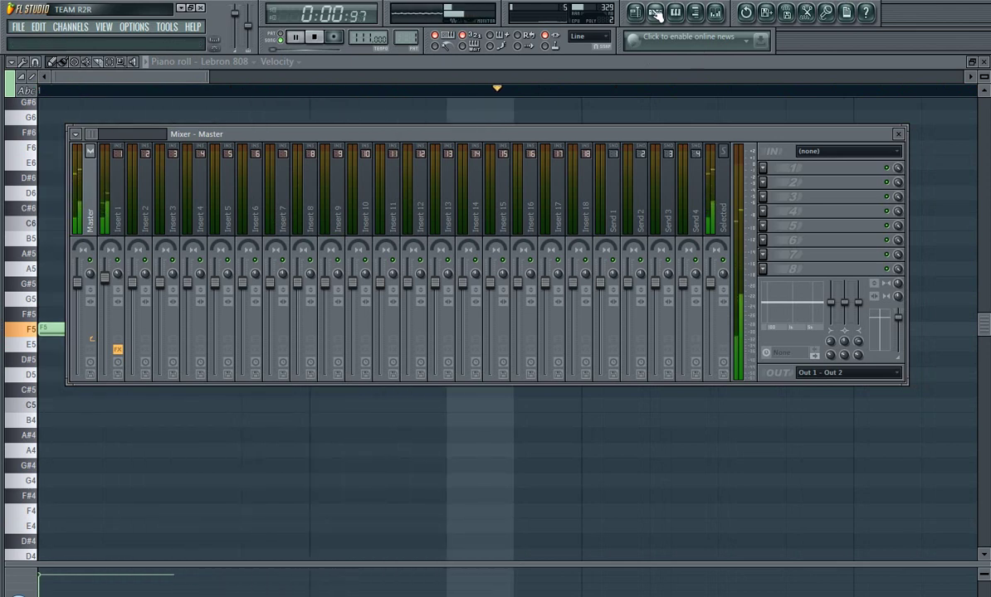
pyautogui.press('F6')
pyautogui.press('space')
pyautogui.click(246, 348)
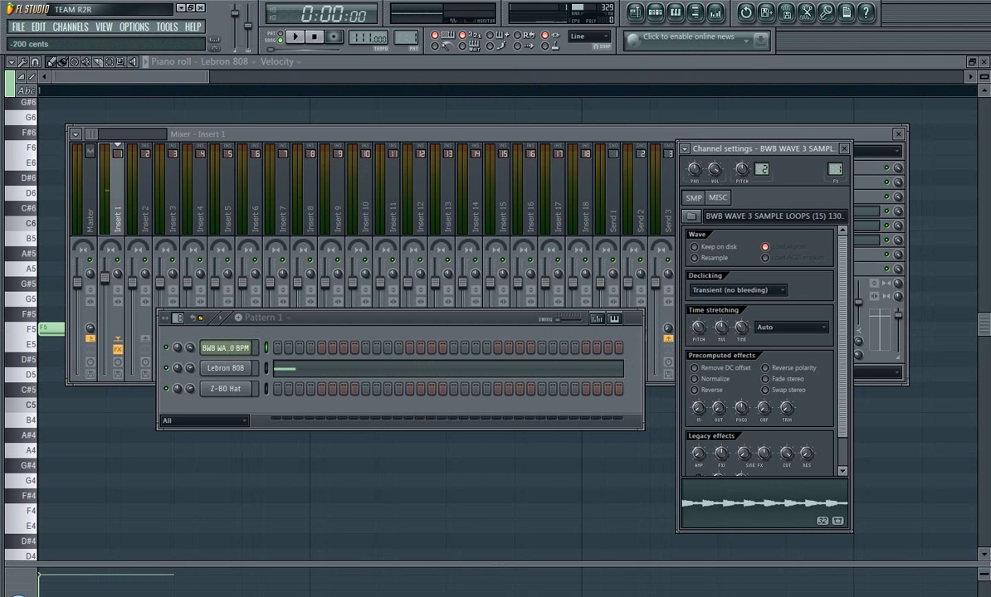
pyautogui.press('space')
pyautogui.press('space')
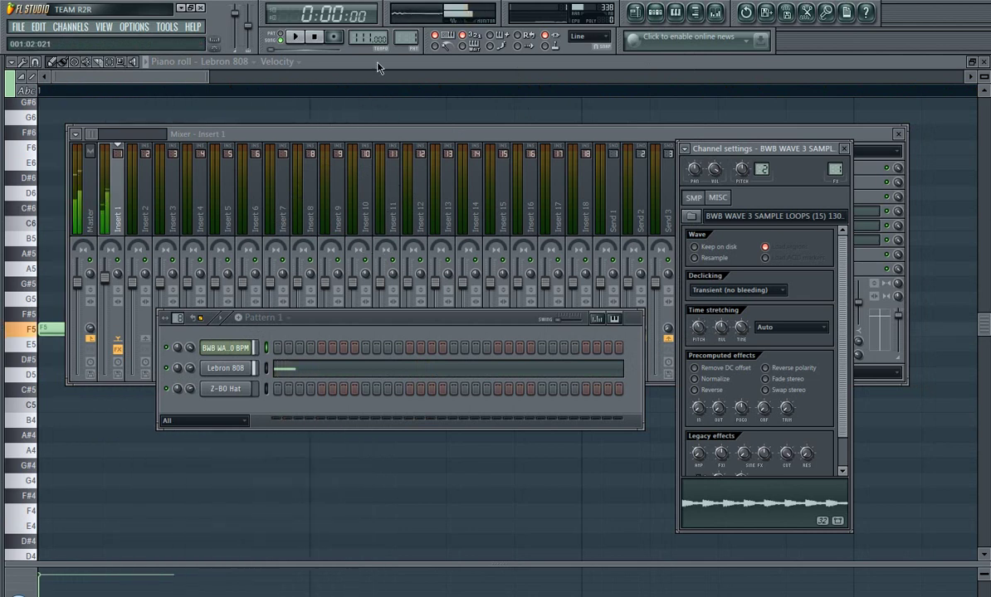
# Step: Transpose the Lebron 808 note down to D5 by ear, replaying it against the loop after each change
pyautogui.click(382, 62)
pyautogui.press('space')
pyautogui.press('space')
pyautogui.scroll(-1, 387, 63)
pyautogui.press('space')
pyautogui.press('space')
pyautogui.hotkey('shift', 'Down')
pyautogui.press('space')
pyautogui.press('space')
pyautogui.hotkey('shift', 'Down')
pyautogui.press('space')
pyautogui.press('space')
pyautogui.hotkey('shift', 'Down')
pyautogui.press('space')
pyautogui.press('space')
pyautogui.hotkey('shift', 'Up')
pyautogui.press('space')
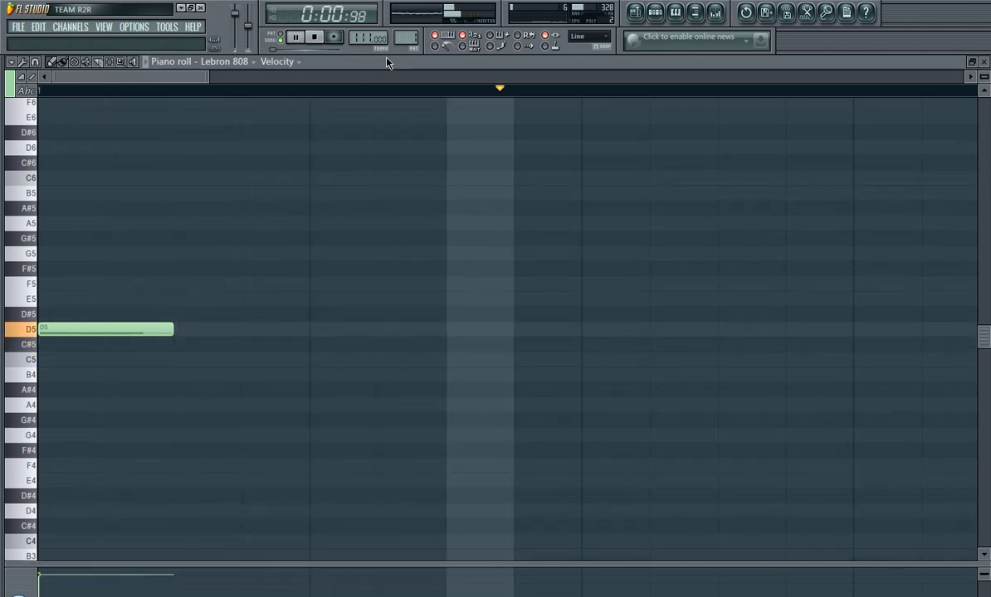
# Step: Place short D5 notes for Lebron 808 at the start of bars 1 and 2 and shortly after each, and play them
pyautogui.scroll(-2, 461, 88)
pyautogui.scroll(-3, 461, 88)
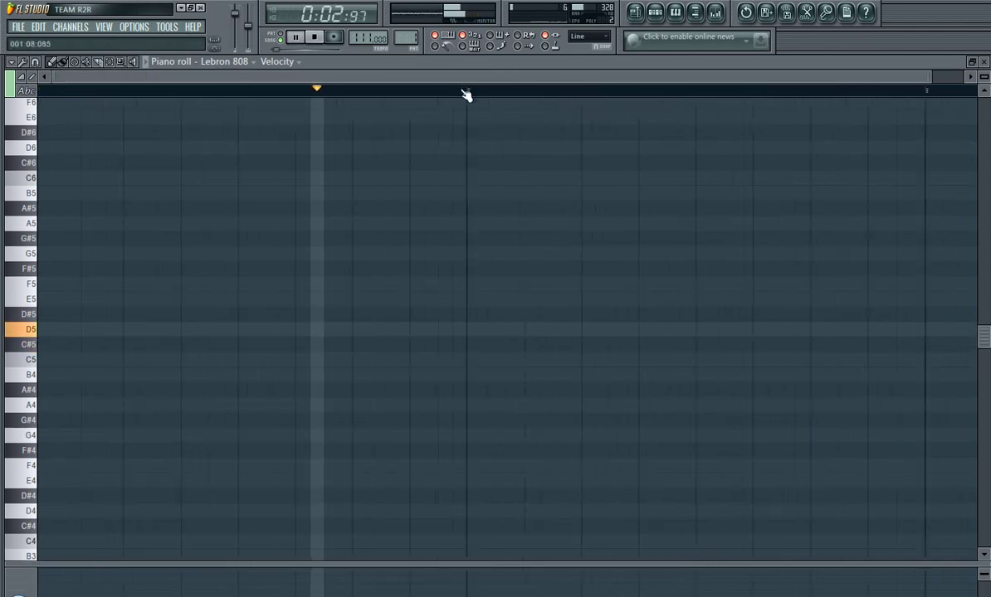
pyautogui.click(421, 331)
pyautogui.click(487, 332)
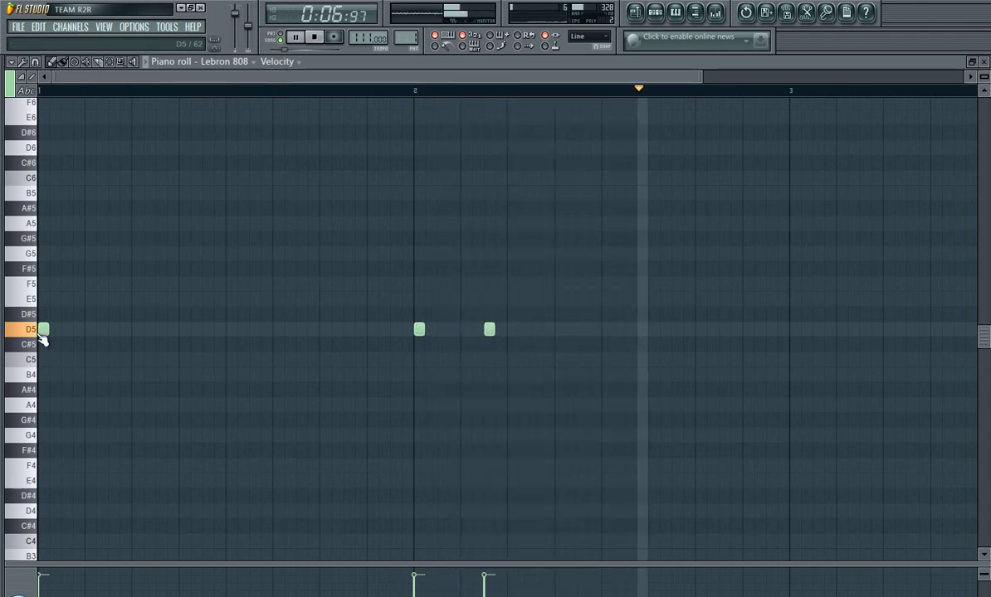
pyautogui.click(114, 330)
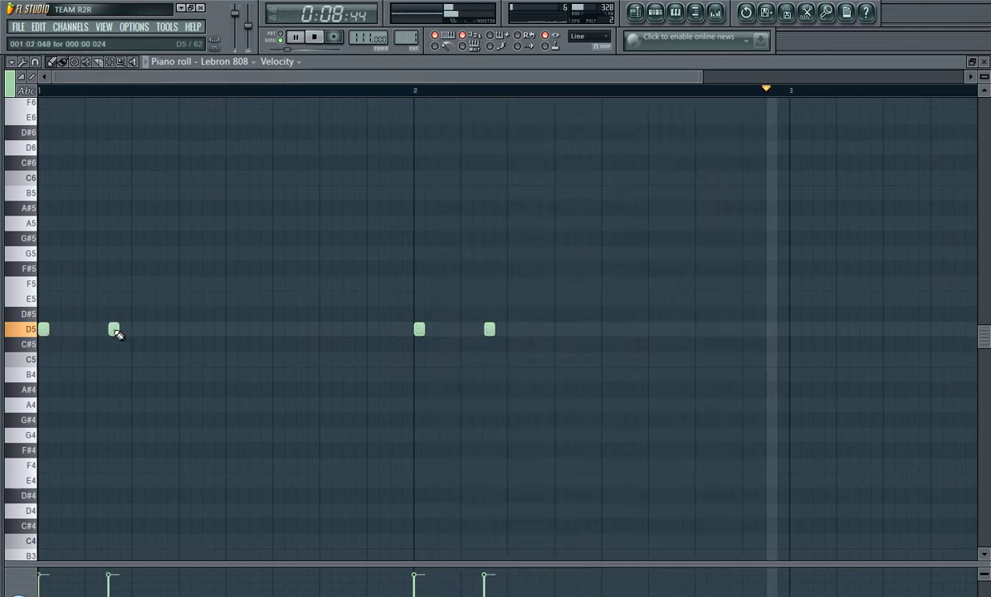
pyautogui.click(656, 13)
pyautogui.press('space')
pyautogui.press('space')
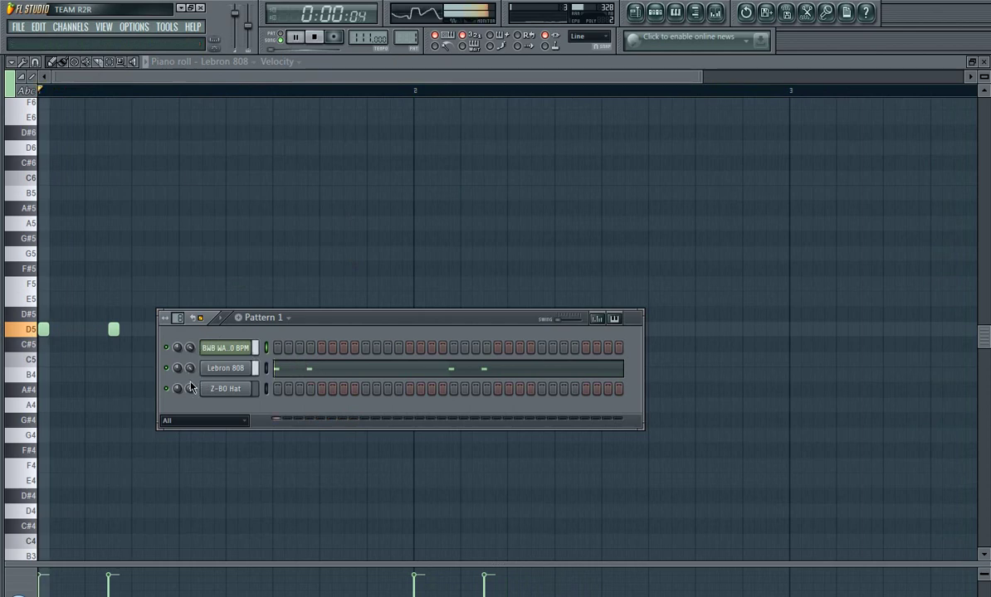
# Step: Show the mixer and look up the Mixing Presets folder in the Official Mingo Haha Drumkit
pyautogui.click(719, 14)
pyautogui.moveTo(34, 308)
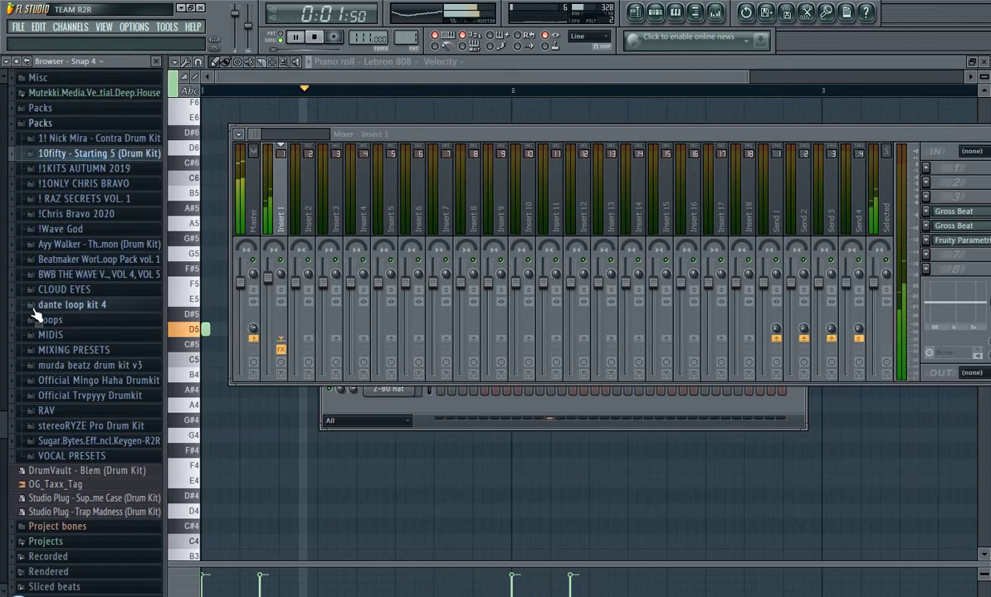
pyautogui.press('space')
pyautogui.click(91, 350)
pyautogui.click(91, 351)
pyautogui.click(98, 382)
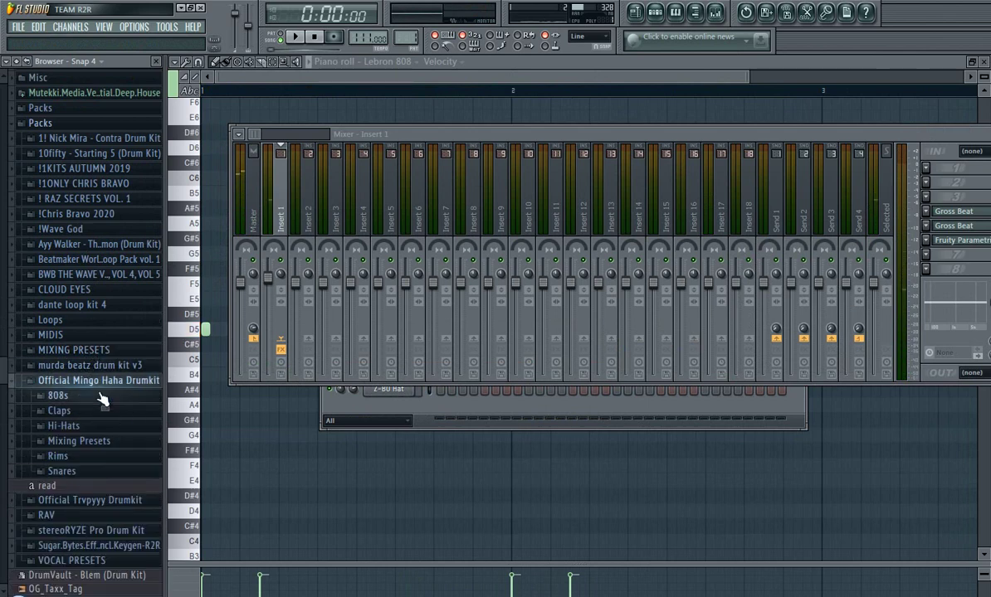
pyautogui.click(86, 447)
pyautogui.hotkey('alt', 'F8')
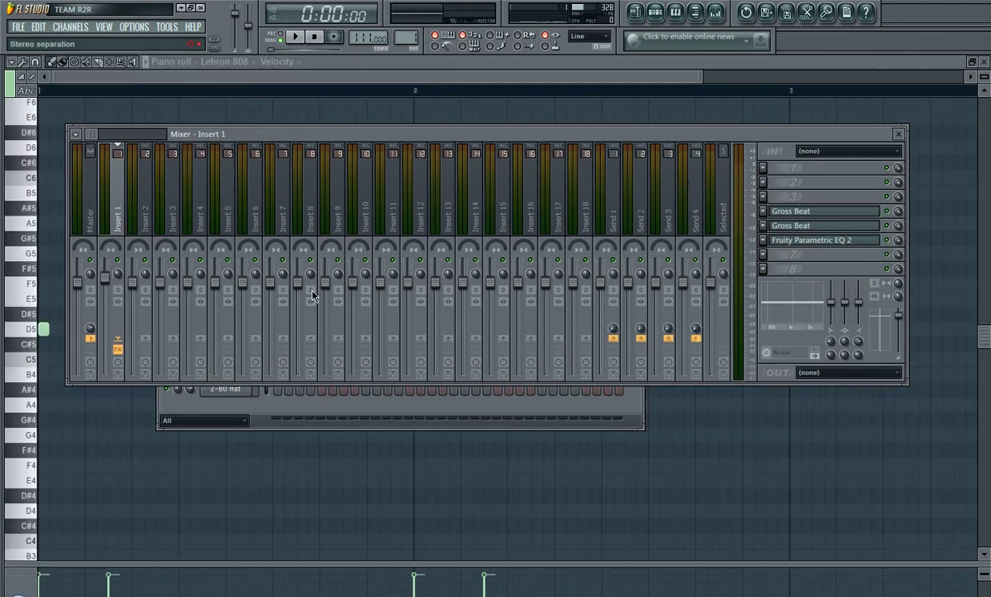
# Step: Load the Newmingo.fst mixer preset onto the Master track
pyautogui.click(91, 220)
pyautogui.rightClick(96, 221)
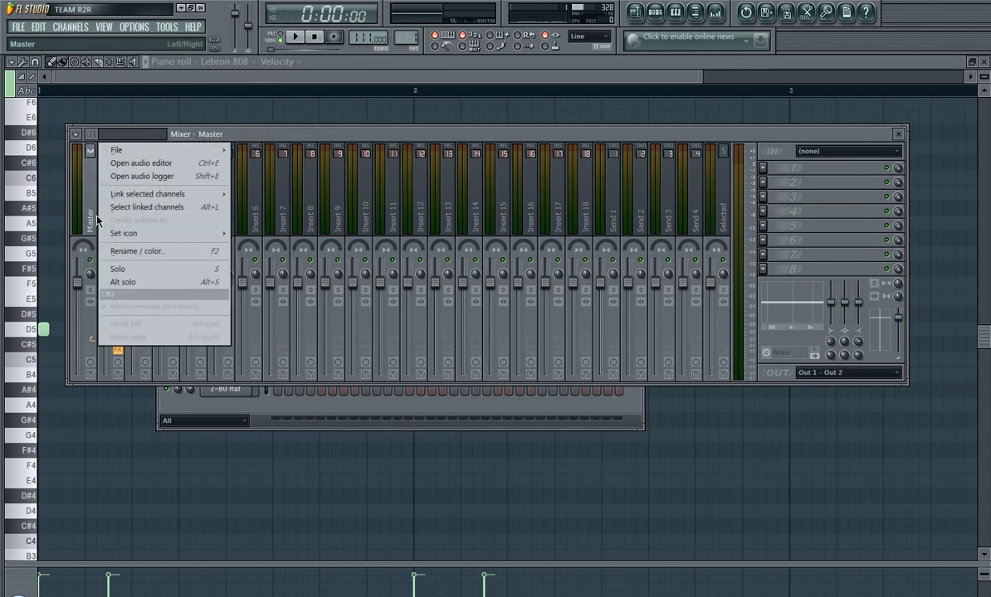
pyautogui.click(282, 150)
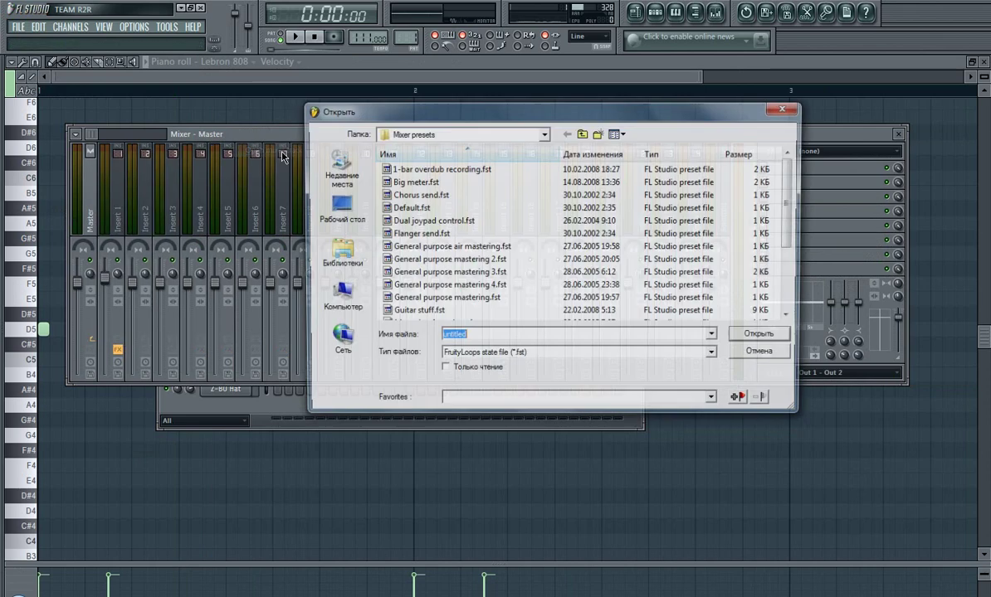
pyautogui.scroll(-2, 446, 243)
pyautogui.scroll(-1, 439, 247)
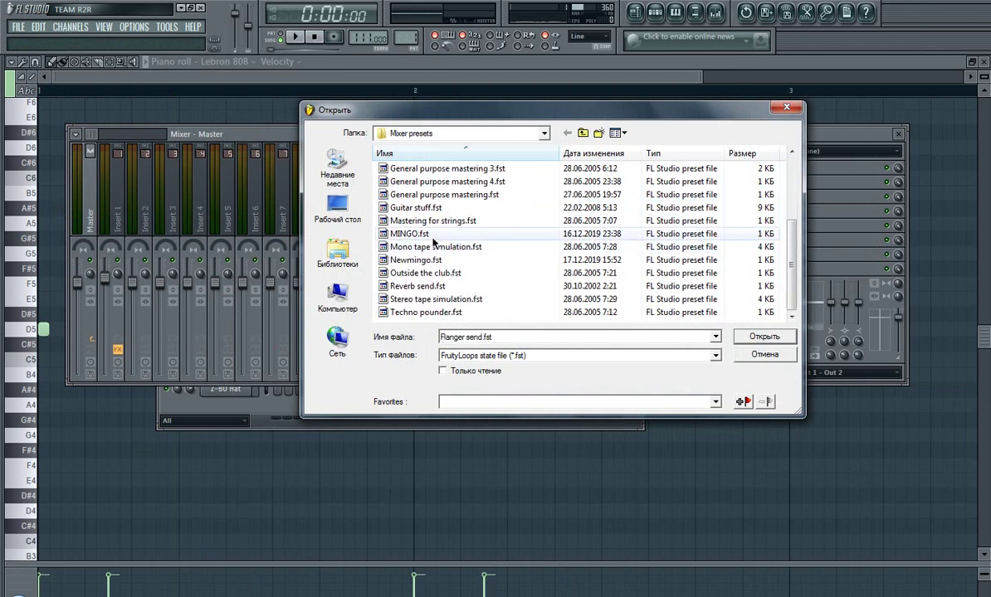
pyautogui.click(484, 262)
pyautogui.click(762, 336)
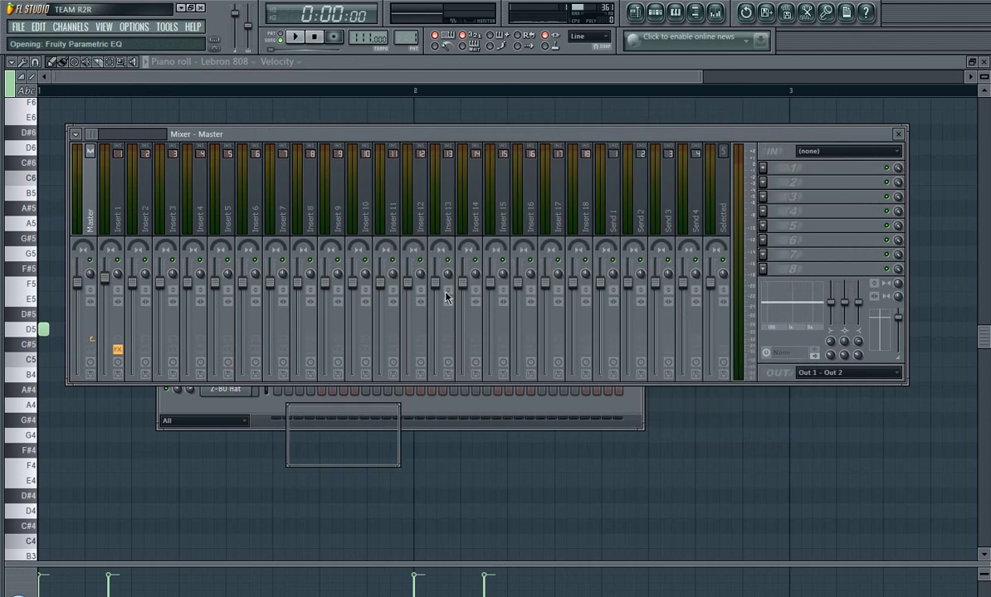
# Step: Play the beat through the master preset and browse the Mingo kit's Mixing Presets and Hi-Hats folders
pyautogui.press('space')
pyautogui.click(653, 18)
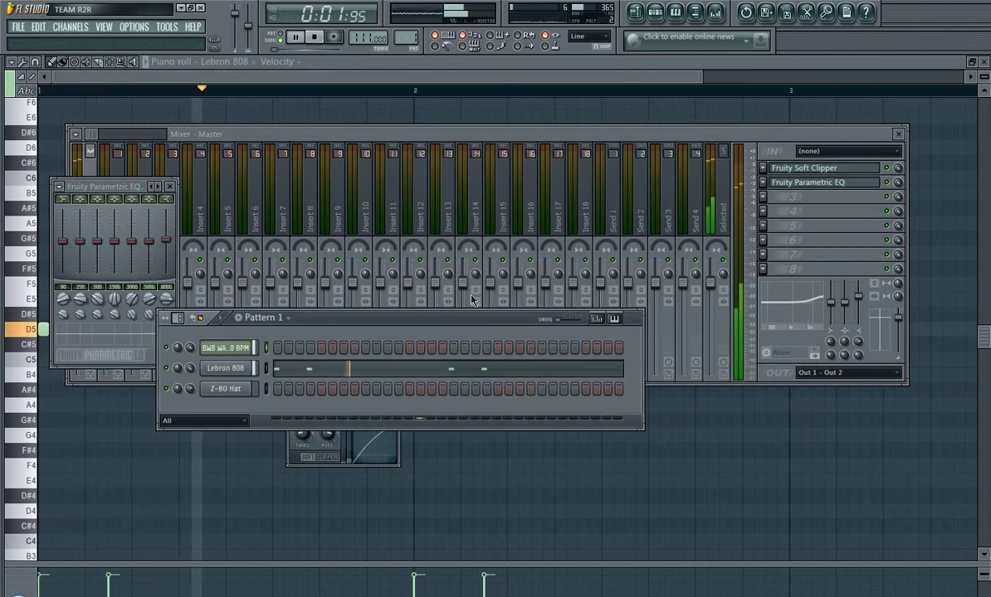
pyautogui.moveTo(361, 323); pyautogui.dragTo(371, 316)
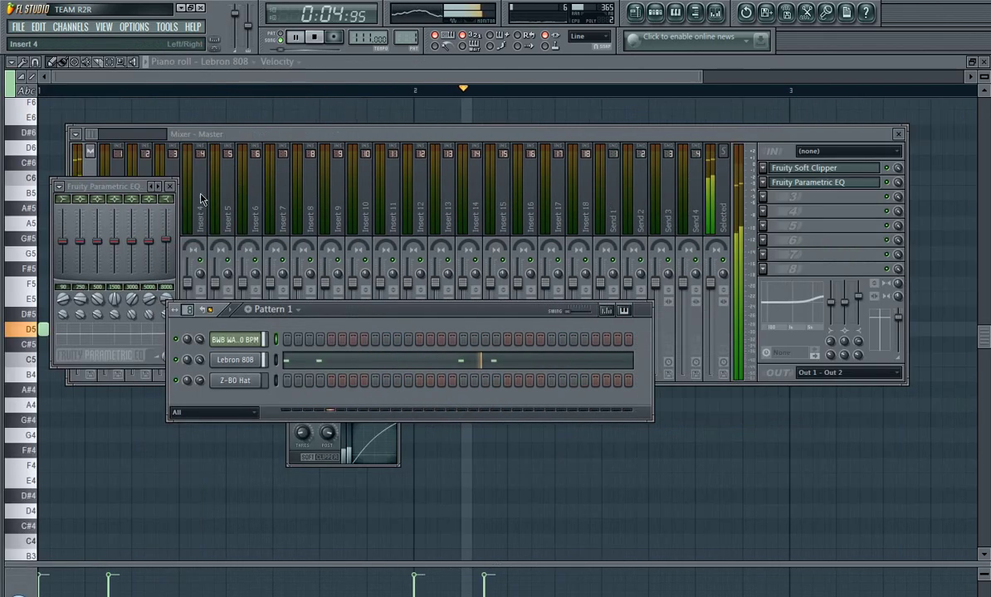
pyautogui.moveTo(114, 408)
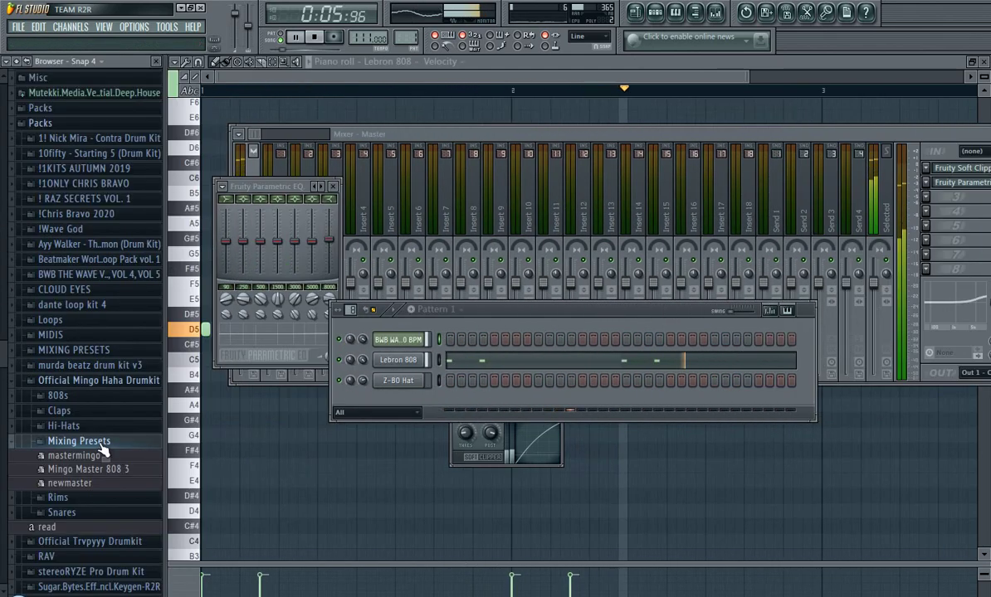
pyautogui.click(100, 443)
pyautogui.click(98, 425)
pyautogui.click(72, 431)
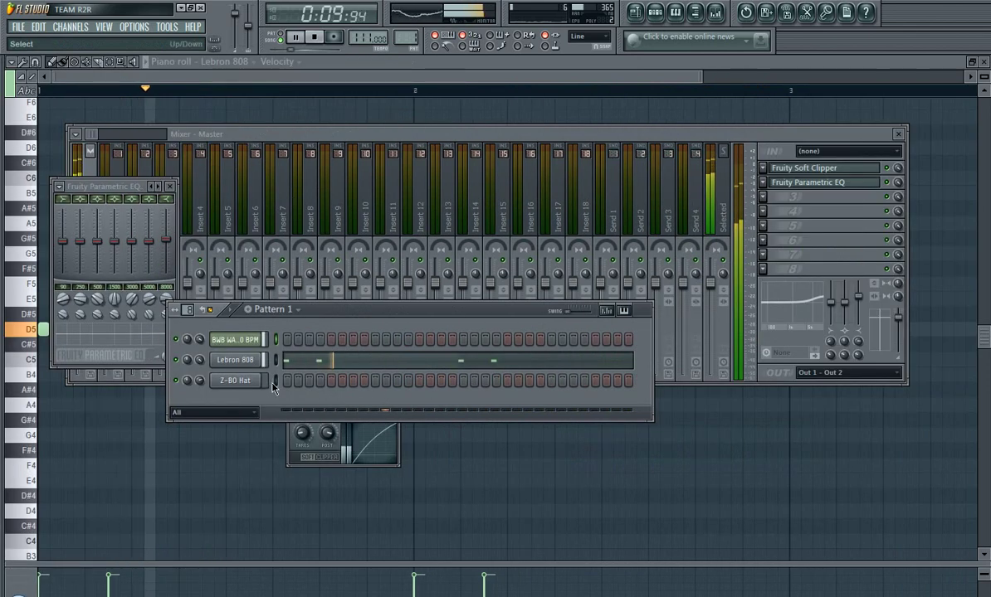
# Step: Try placing short C5 notes for Z-BO Hat in the piano roll while playing the beat
pyautogui.rightClick(260, 383)
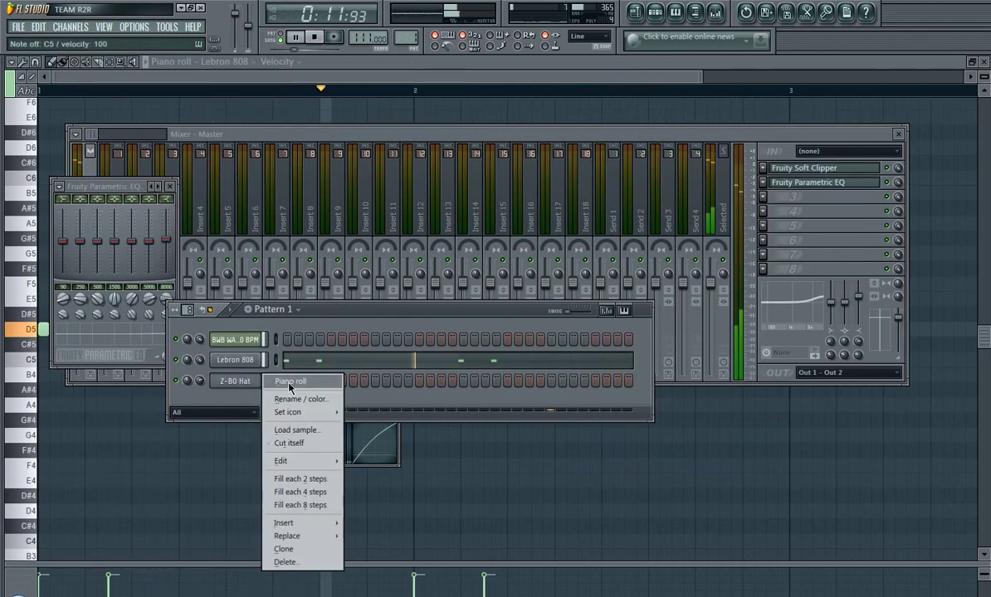
pyautogui.click(290, 384)
pyautogui.press('space')
pyautogui.click(55, 332)
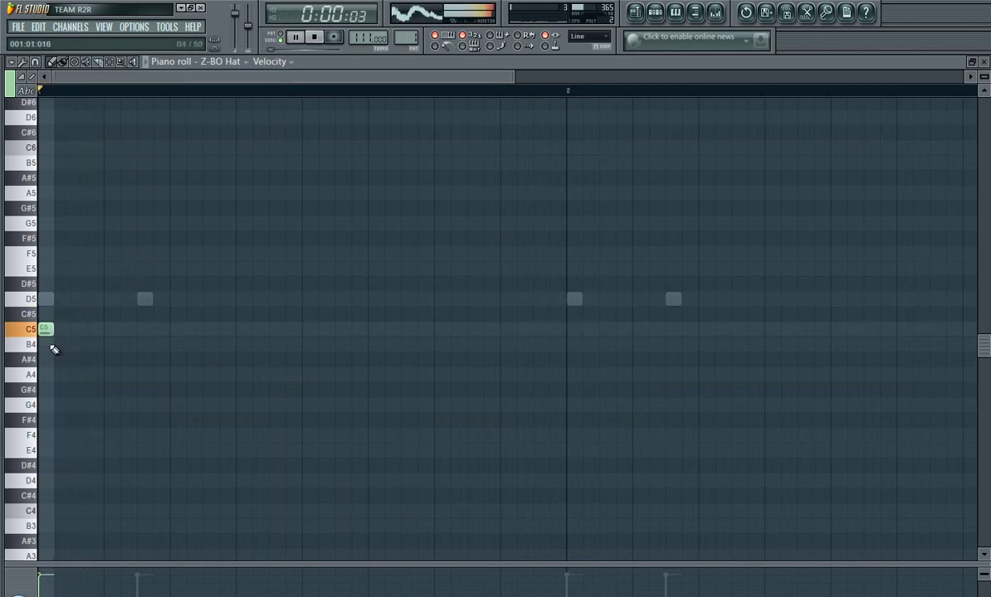
pyautogui.press('space')
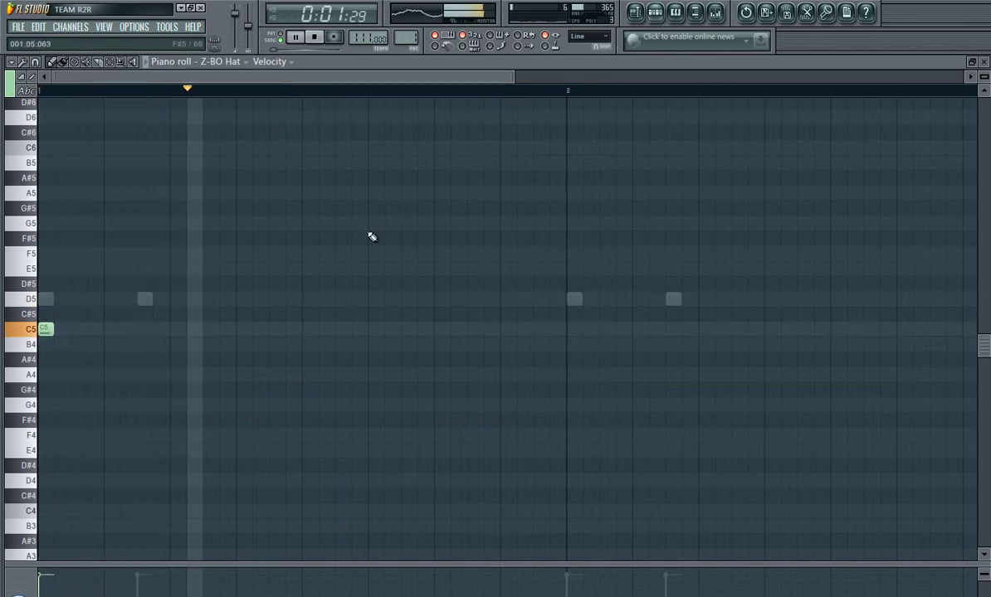
pyautogui.click(145, 331)
pyautogui.click(243, 331)
pyautogui.rightClick(240, 331)
pyautogui.rightClick(144, 330)
pyautogui.press('space')
# Step: Fill every second step of the Z-BO Hat channel in Pattern 1
pyautogui.press('F6')
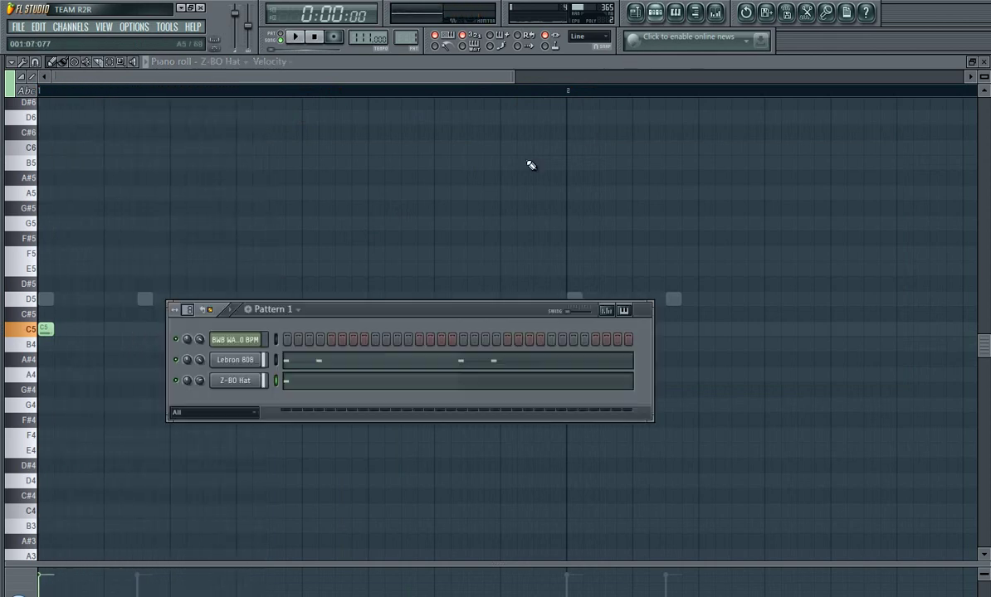
pyautogui.rightClick(256, 381)
pyautogui.click(318, 485)
# Step: Add the REXRIM sample from the Mingo kit's Rims folder as a channel and place hits on steps 9 and 25
pyautogui.hotkey('alt', 'F8')
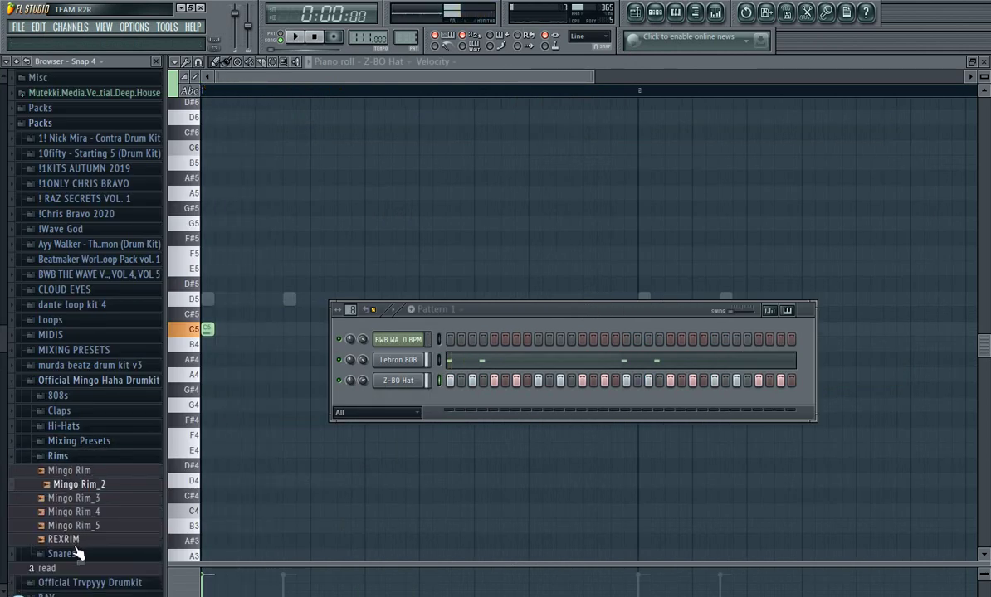
pyautogui.moveTo(75, 553); pyautogui.dragTo(348, 405)
pyautogui.press('space')
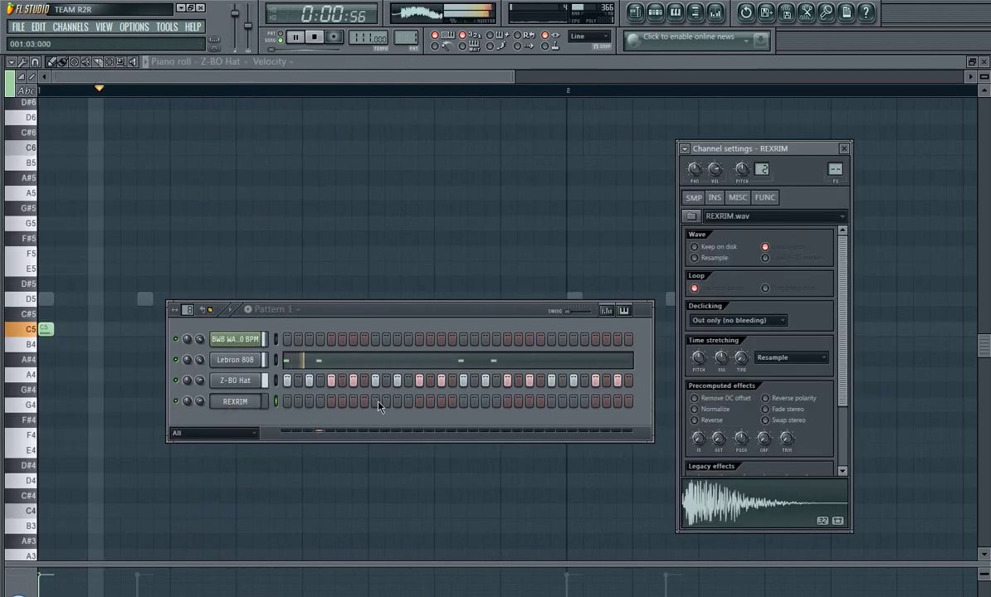
pyautogui.click(375, 402)
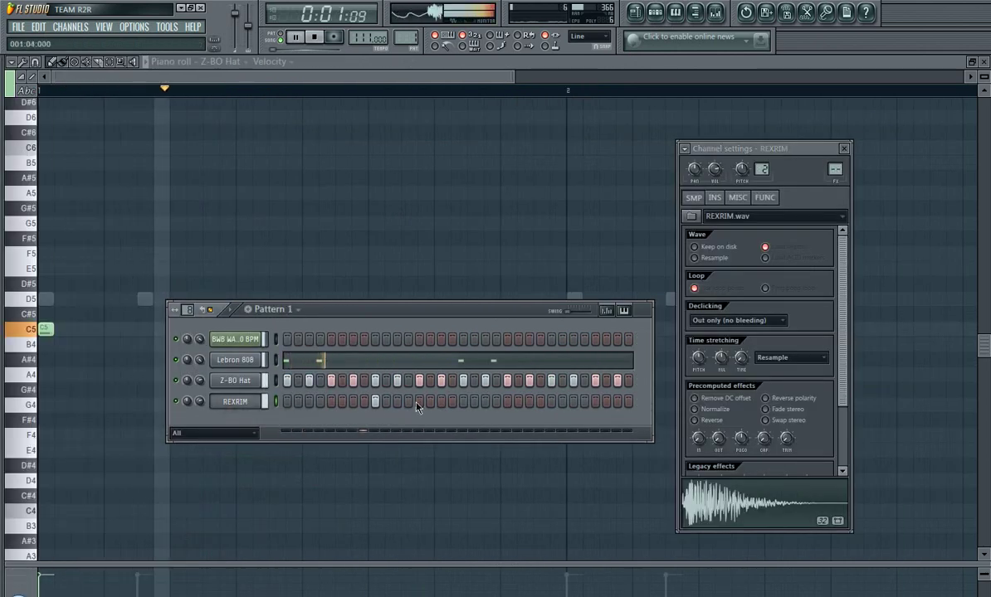
# Step: Turn the Z-BO Hat steps into C5 notes in its piano roll and play the beat
pyautogui.rightClick(257, 380)
pyautogui.click(289, 381)
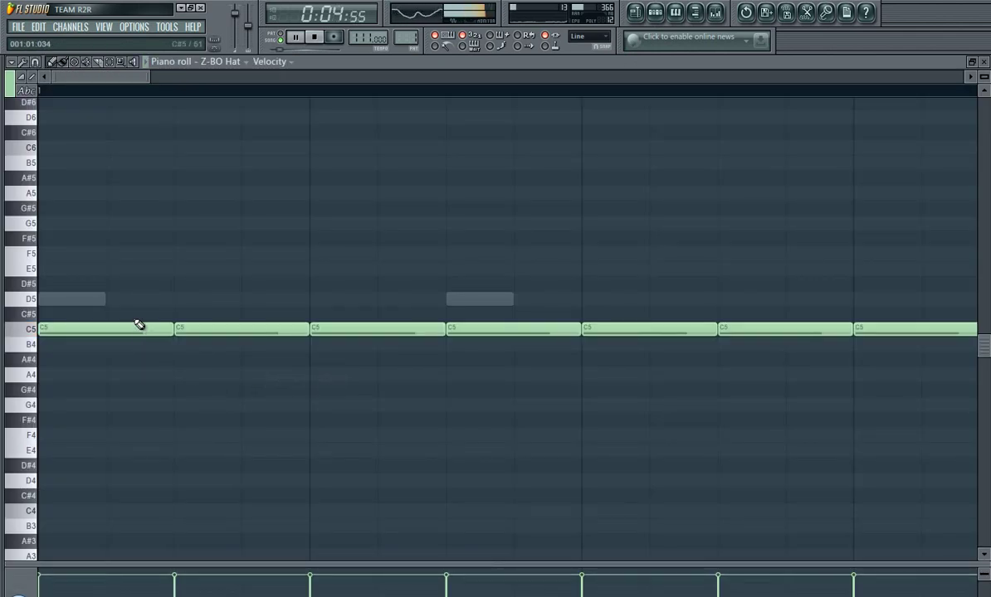
pyautogui.press('space')
pyautogui.press('space')
pyautogui.press('space')
pyautogui.press('space')
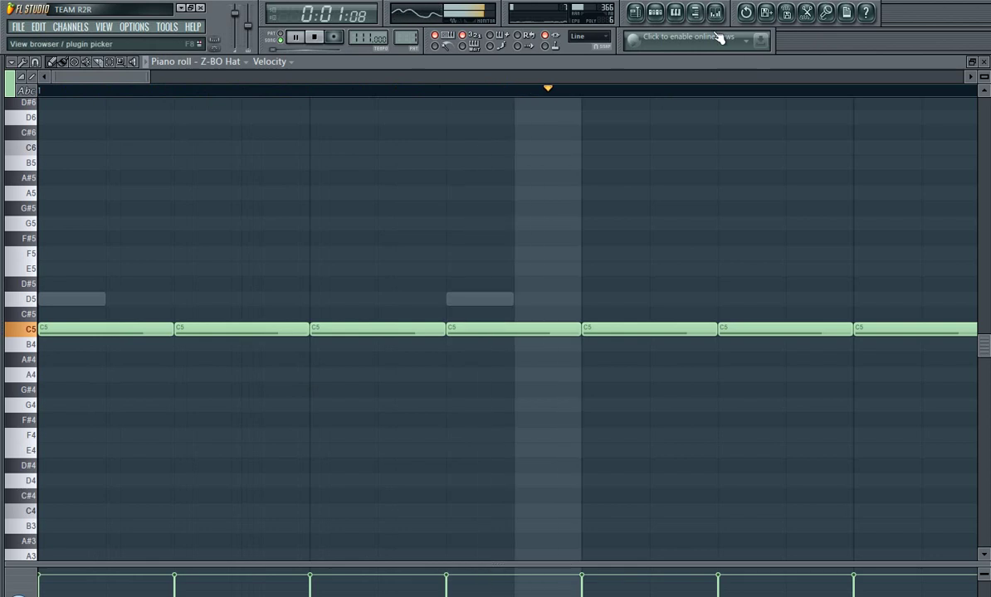
# Step: Audition the samples in the Mingo kit's Snares folder over the playing beat, closing the Rims and Snares folders
pyautogui.click(655, 14)
pyautogui.press('space')
pyautogui.press('space')
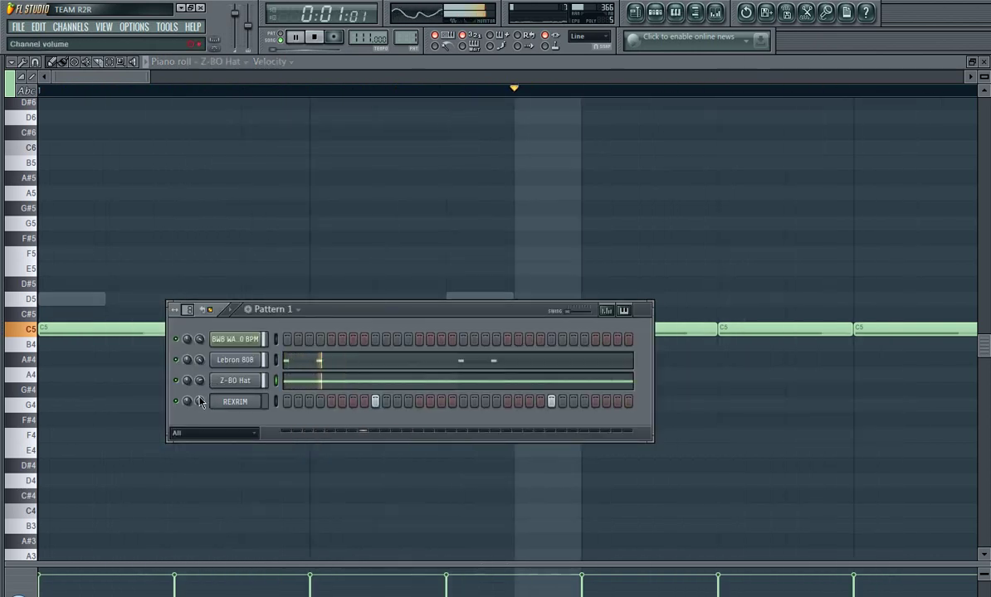
pyautogui.moveTo(3, 407)
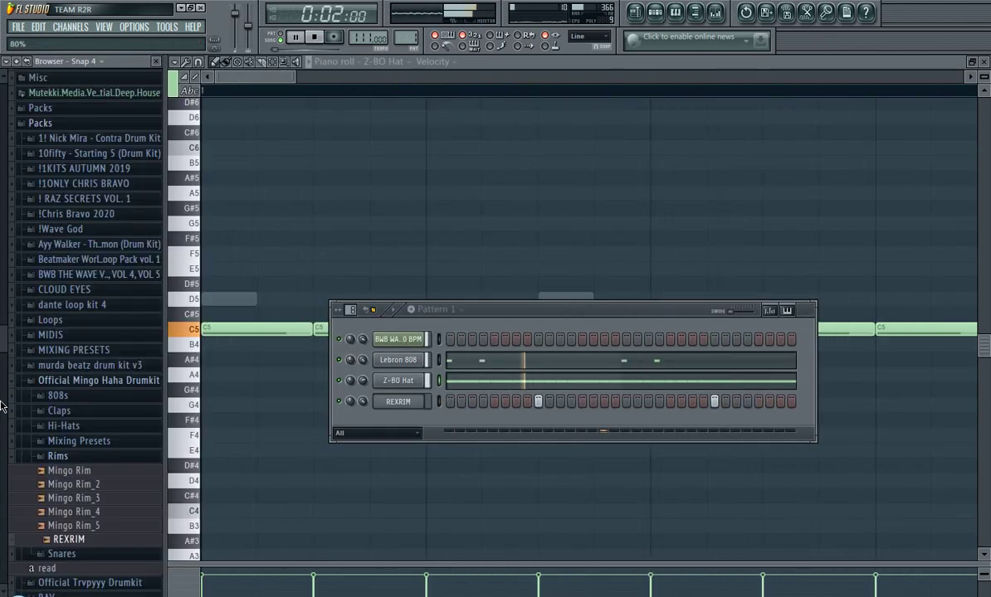
pyautogui.click(91, 458)
pyautogui.click(95, 471)
pyautogui.click(95, 486)
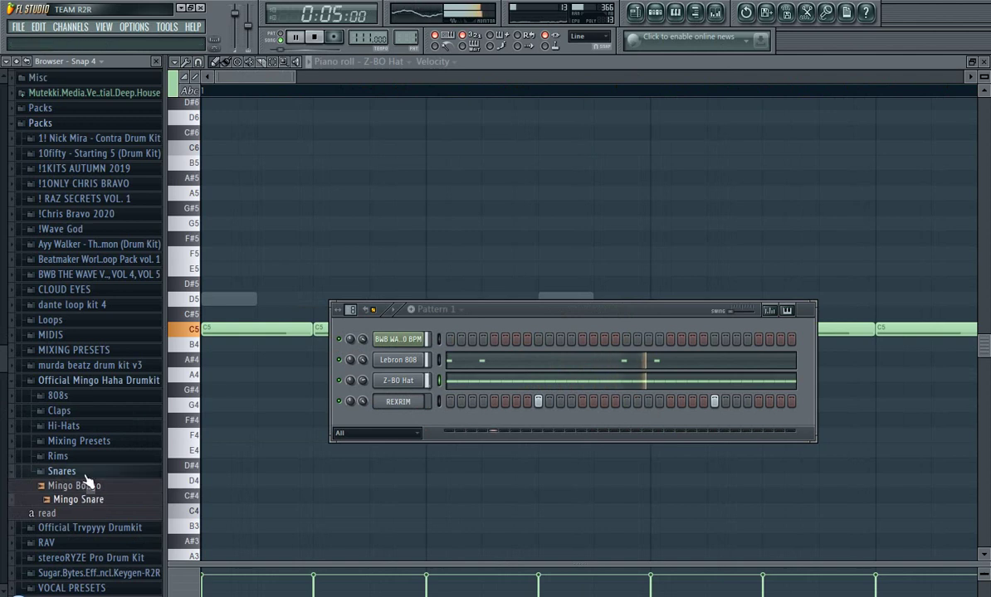
pyautogui.click(86, 472)
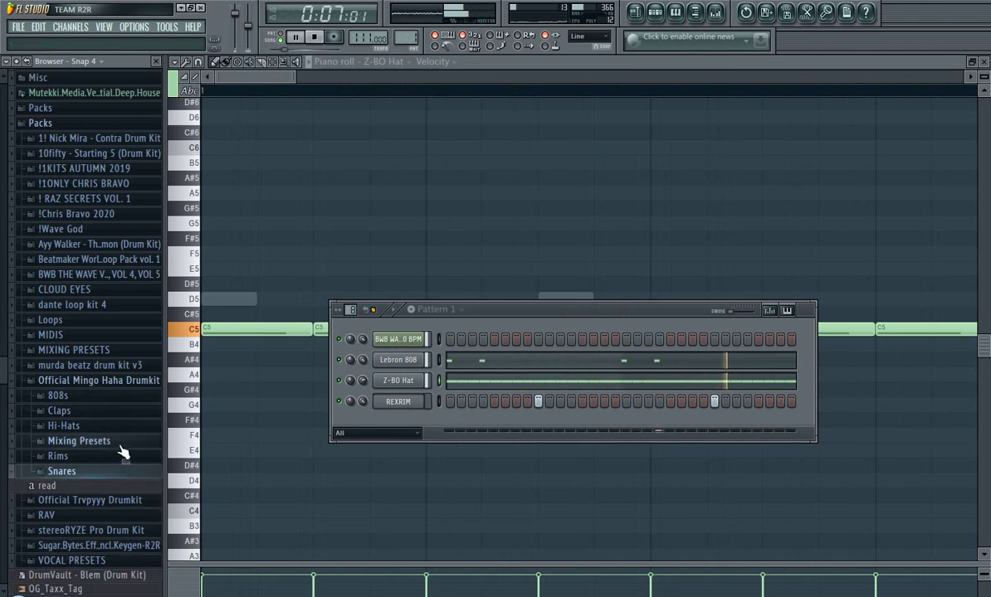
# Step: Examine the Lebron 808 notes and return to the Z-BO Hat piano roll
pyautogui.click(332, 365)
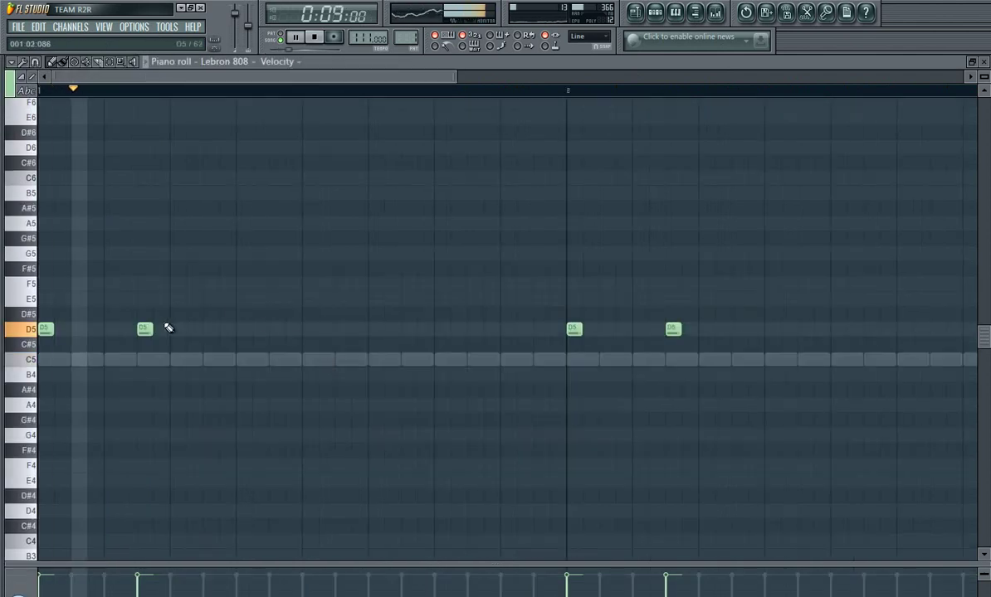
pyautogui.click(663, 20)
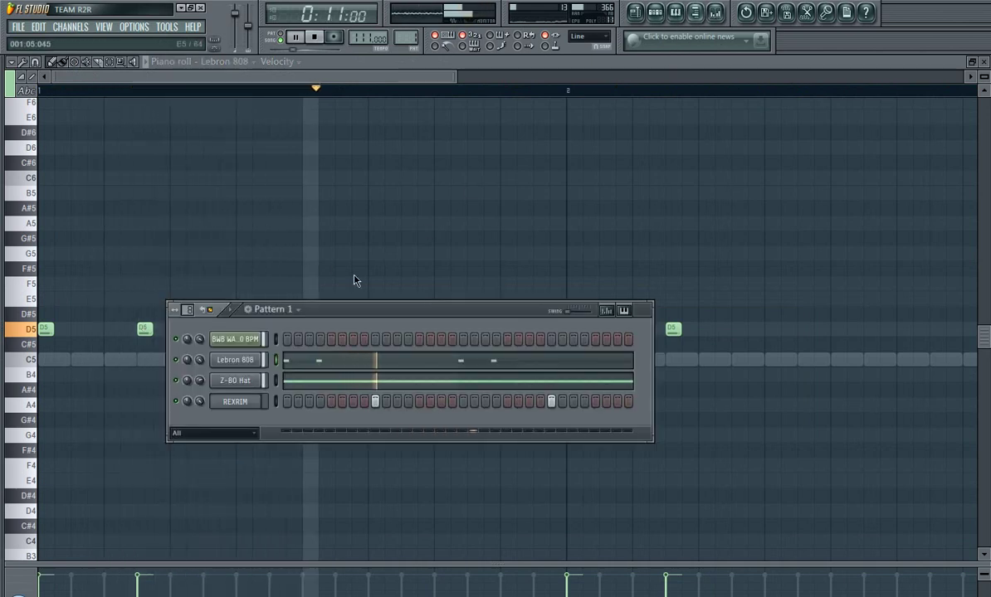
pyautogui.click(299, 388)
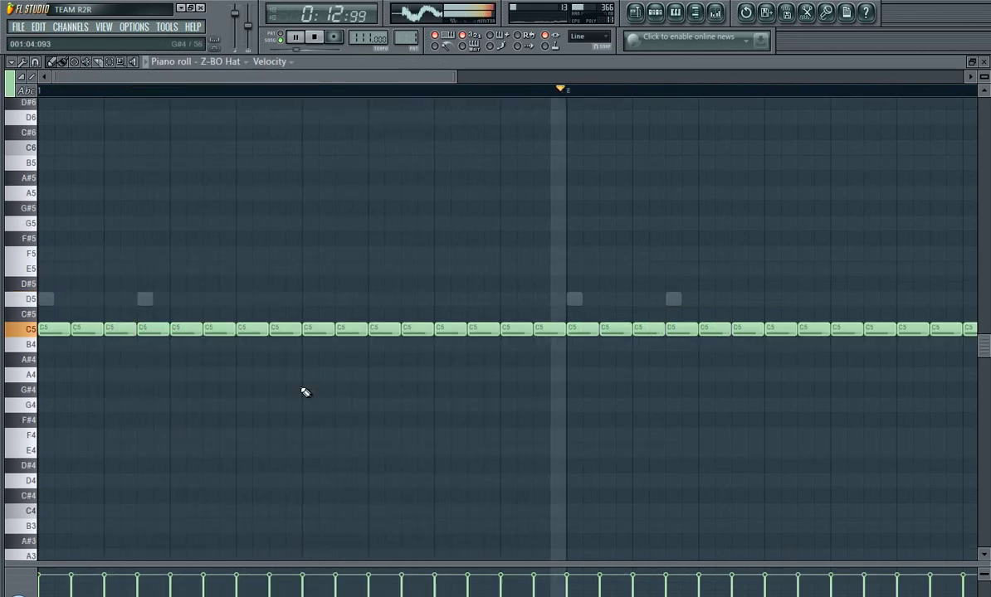
# Step: Import a hi-hat MIDI file from the !Chris Bravo 2020 kit into the Z-BO Hat piano roll, with all tracks and channels
pyautogui.moveTo(177, 346)
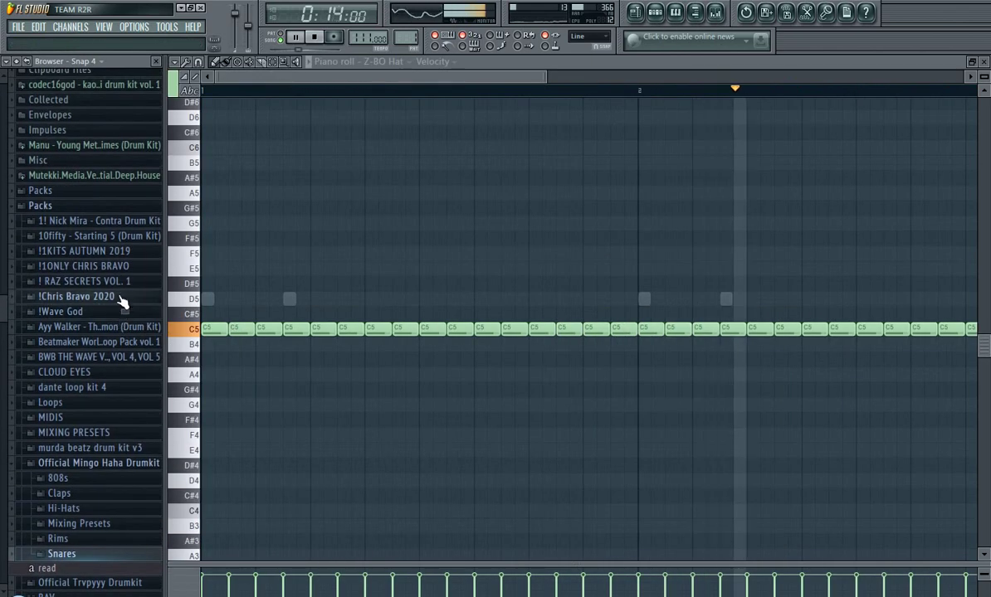
pyautogui.click(116, 251)
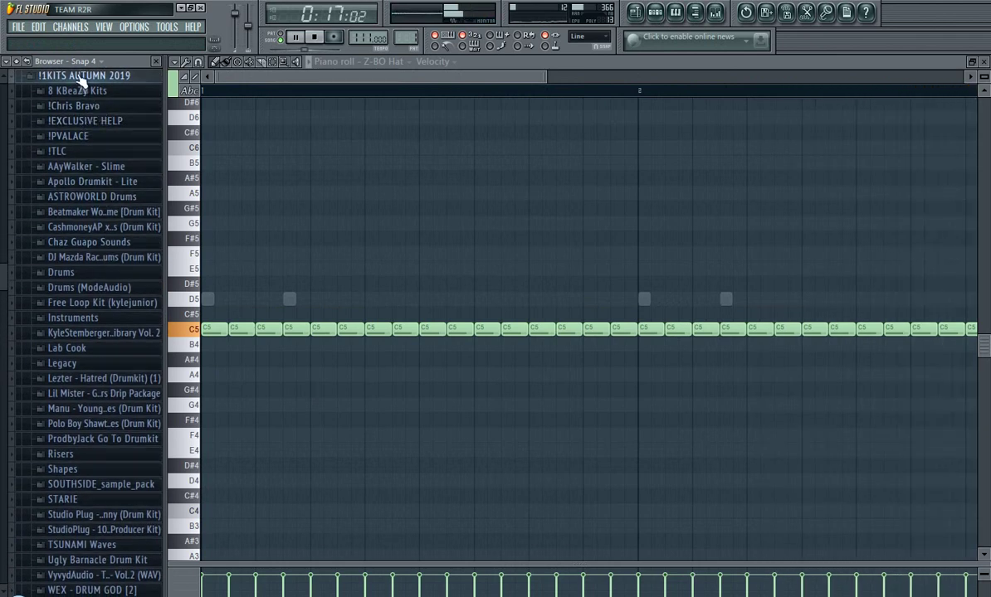
pyautogui.click(83, 76)
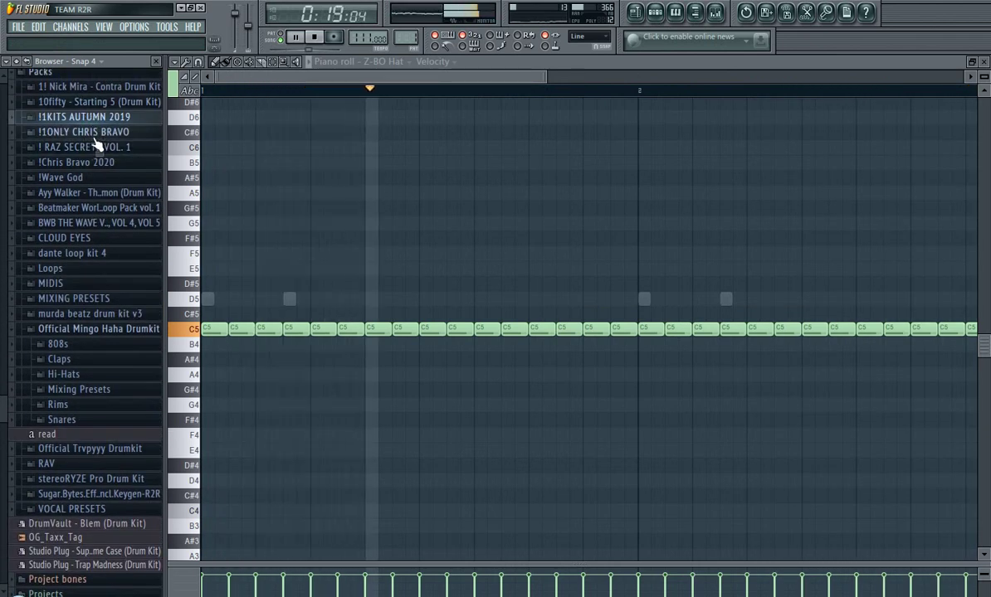
pyautogui.click(95, 162)
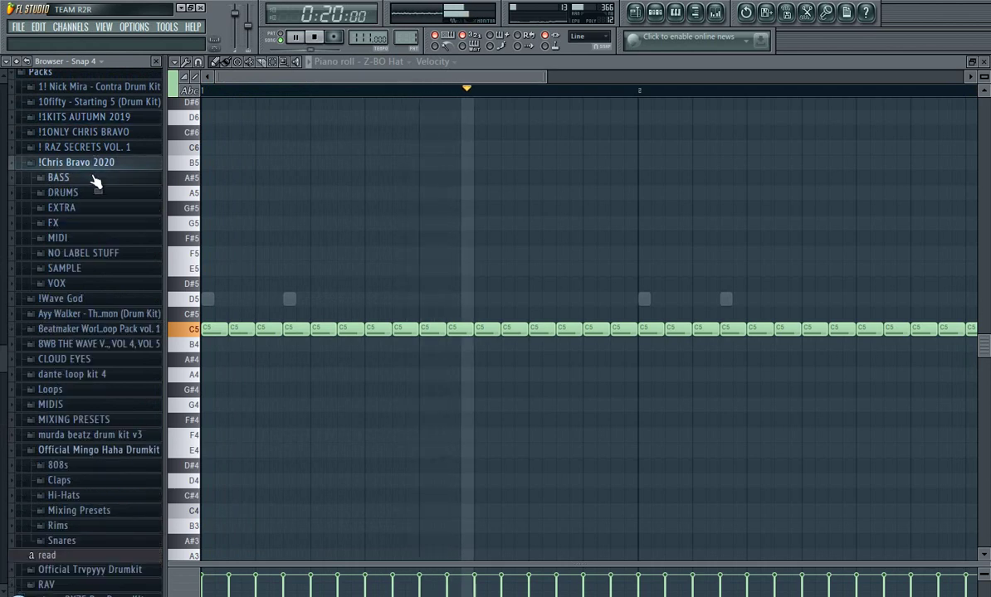
pyautogui.click(83, 238)
pyautogui.click(87, 253)
pyautogui.moveTo(89, 270); pyautogui.dragTo(396, 314)
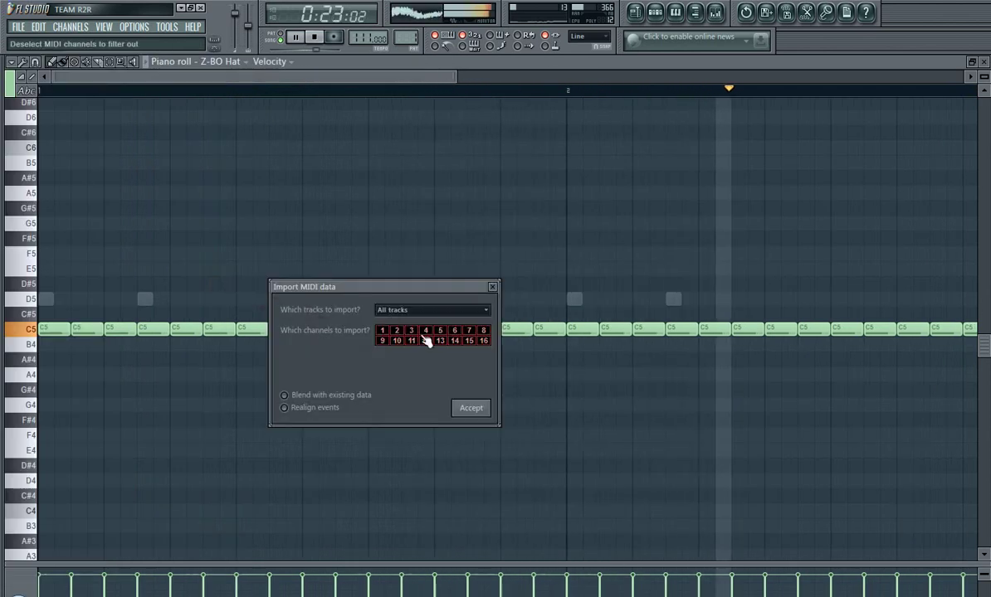
pyautogui.click(471, 407)
# Step: Delete the imported Z-BO Hat notes at C4 and below across the first two bars, and play the pattern
pyautogui.scroll(-3, 197, 97)
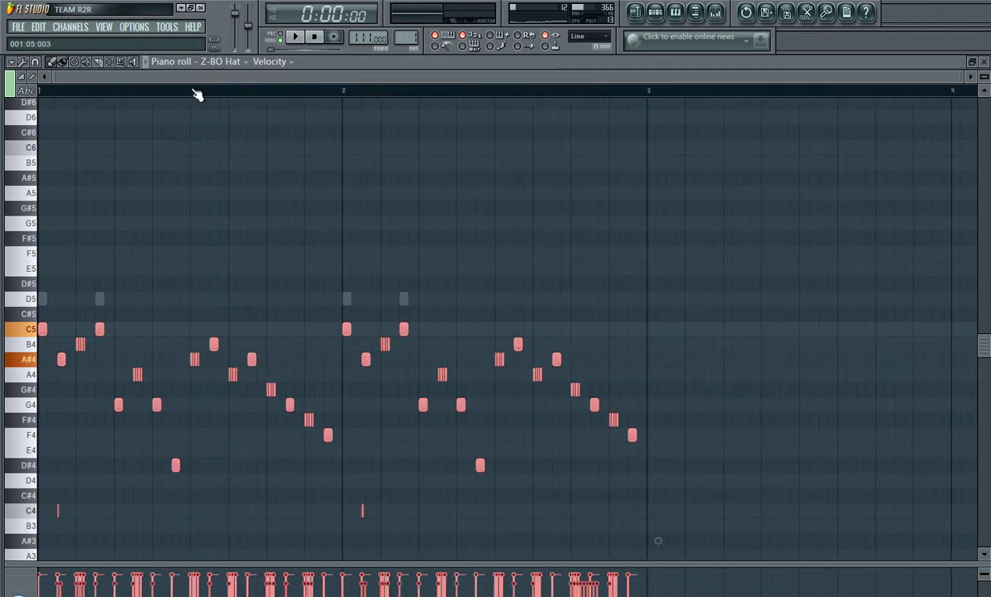
pyautogui.scroll(-7, 217, 109)
pyautogui.moveTo(517, 194); pyautogui.dragTo(44, 545)
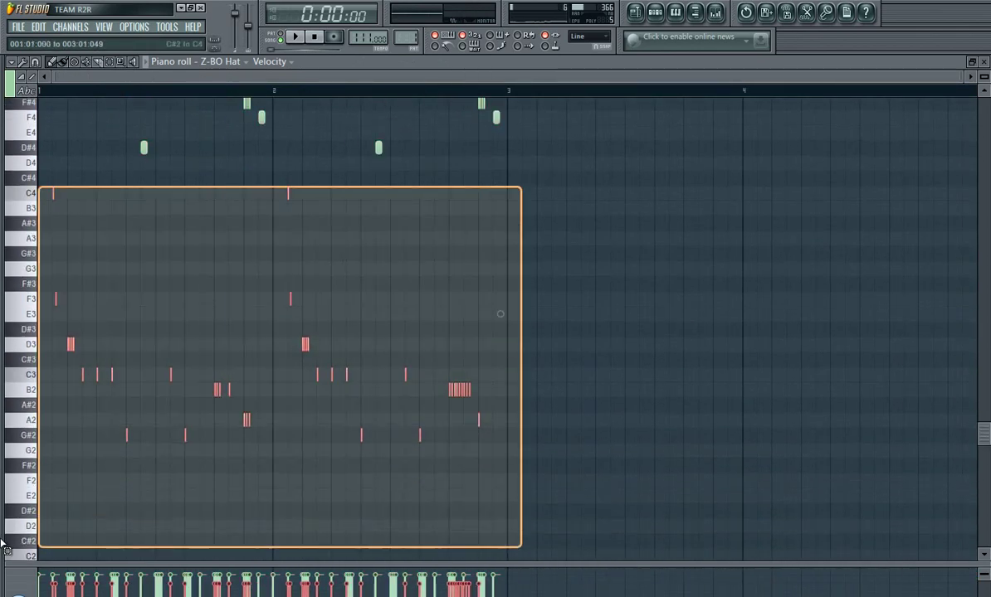
pyautogui.scroll(7, 711, 305)
pyautogui.press('Delete')
pyautogui.press('space')
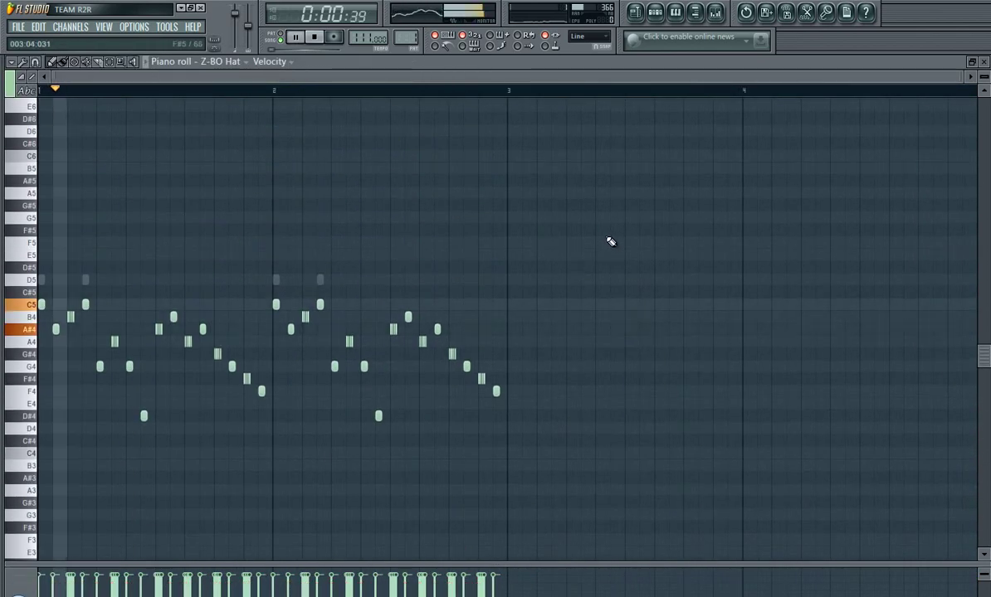
# Step: Close the !Chris Bravo 2020 folders and check the Mingo kit's Rims folder while the beat plays
pyautogui.click(654, 16)
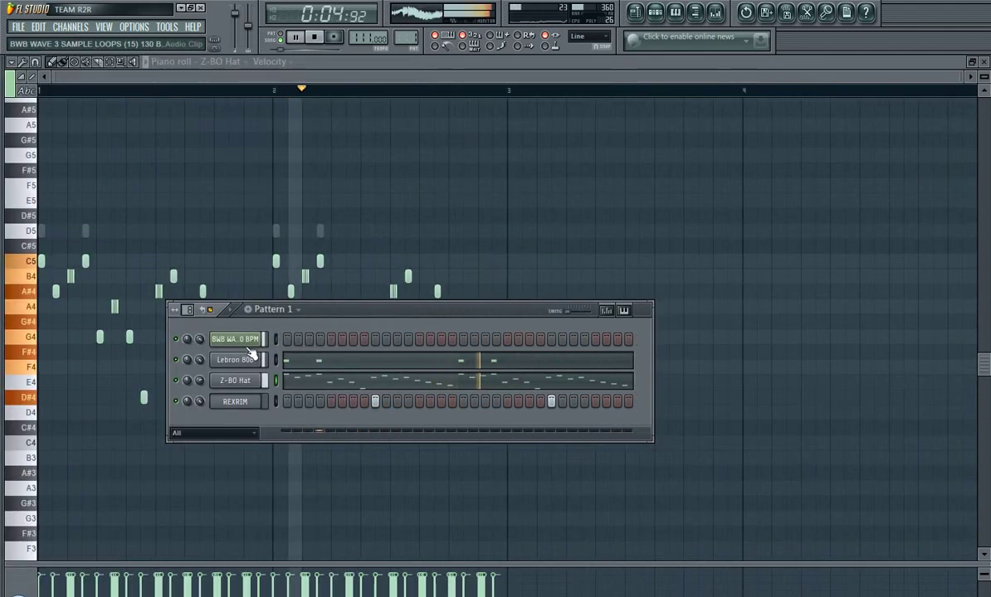
pyautogui.moveTo(3, 348)
pyautogui.scroll(1, 61, 363)
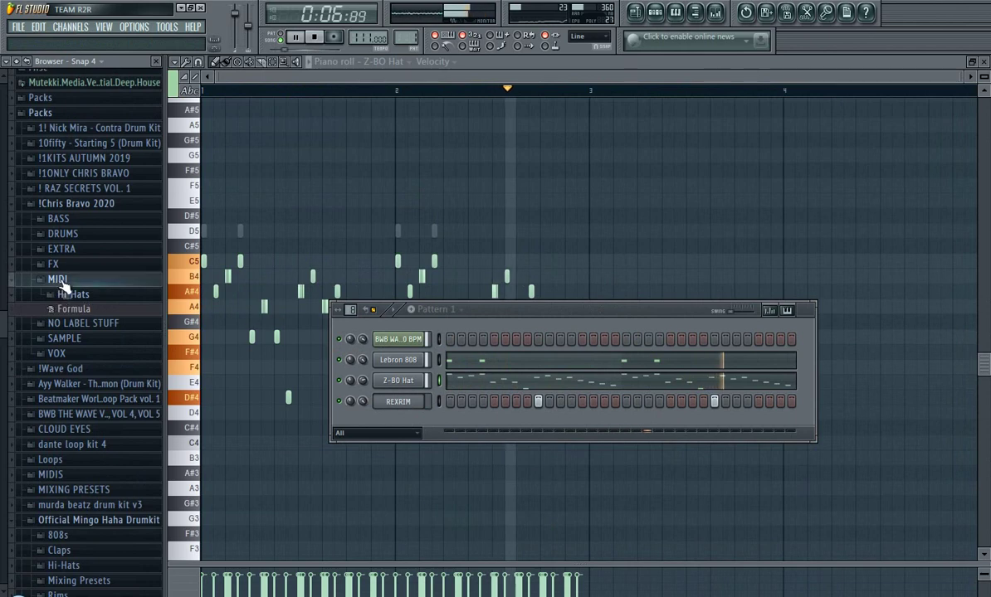
pyautogui.click(58, 279)
pyautogui.click(95, 205)
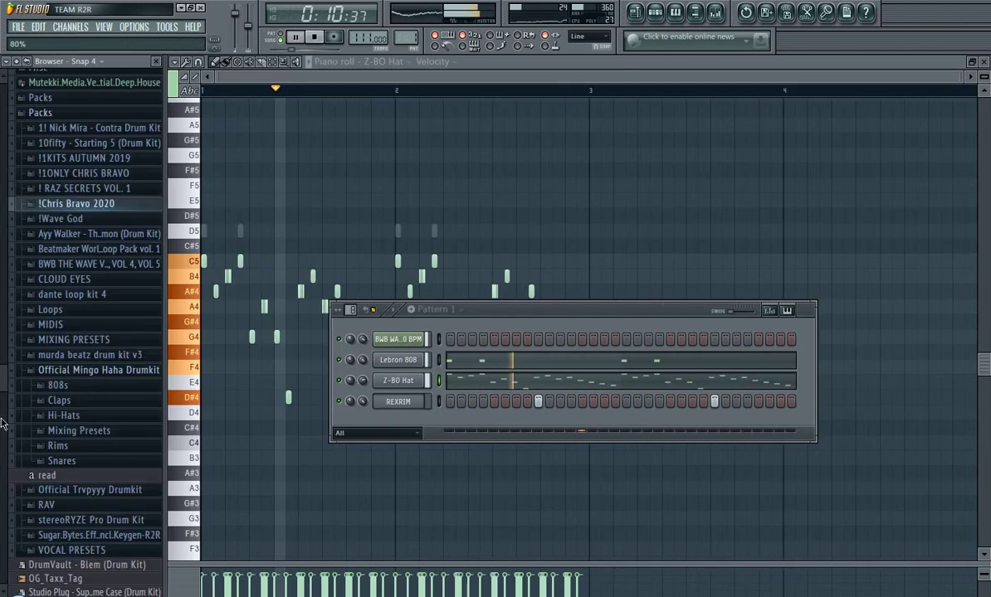
pyautogui.click(99, 447)
pyautogui.click(100, 448)
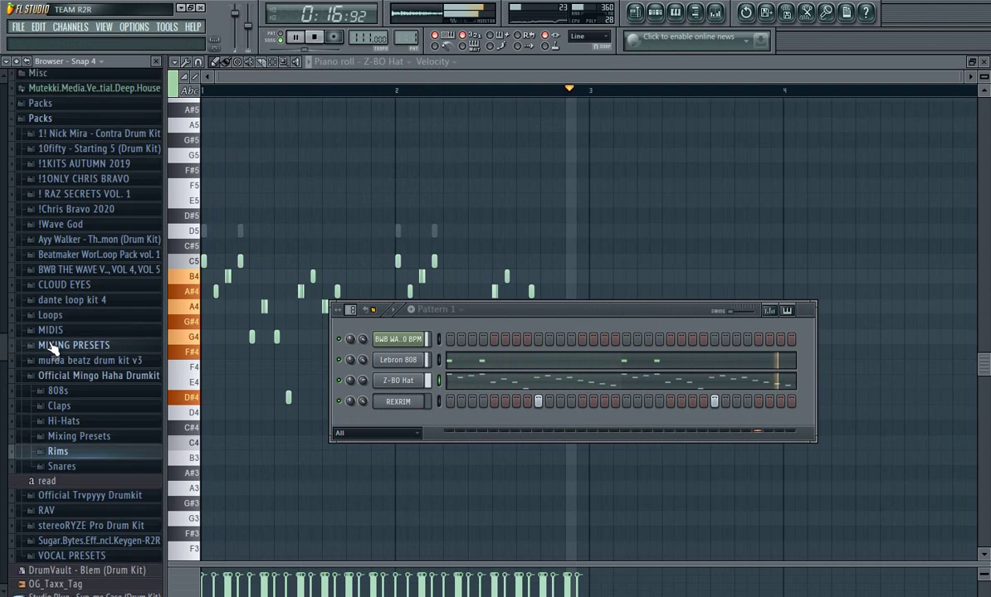
# Step: Bring up the playlist and the channel rack, and raise the BWB WAVE loop's channel volume slightly
pyautogui.press('F5')
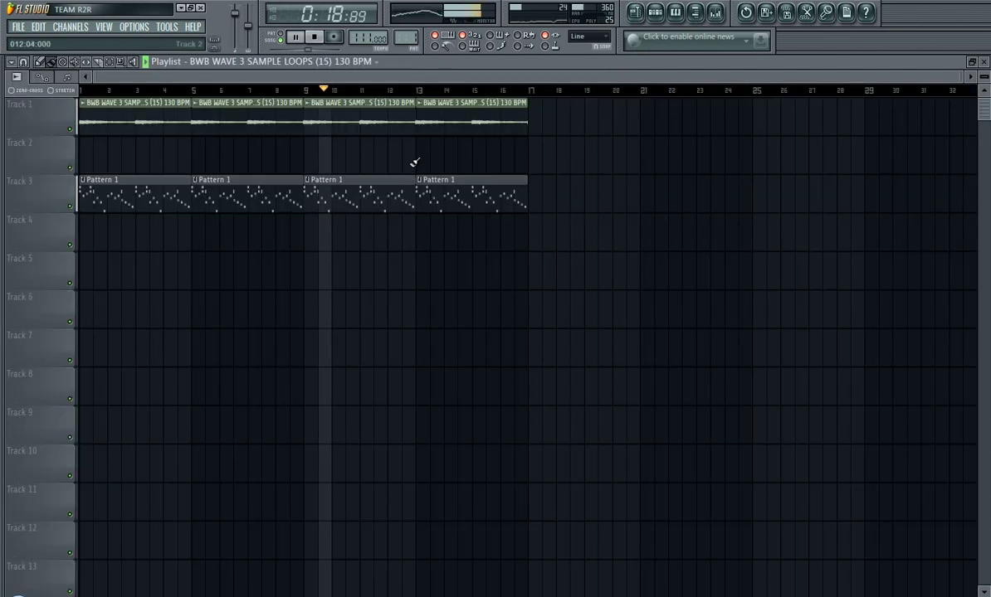
pyautogui.click(657, 10)
pyautogui.moveTo(199, 339); pyautogui.dragTo(199, 328)
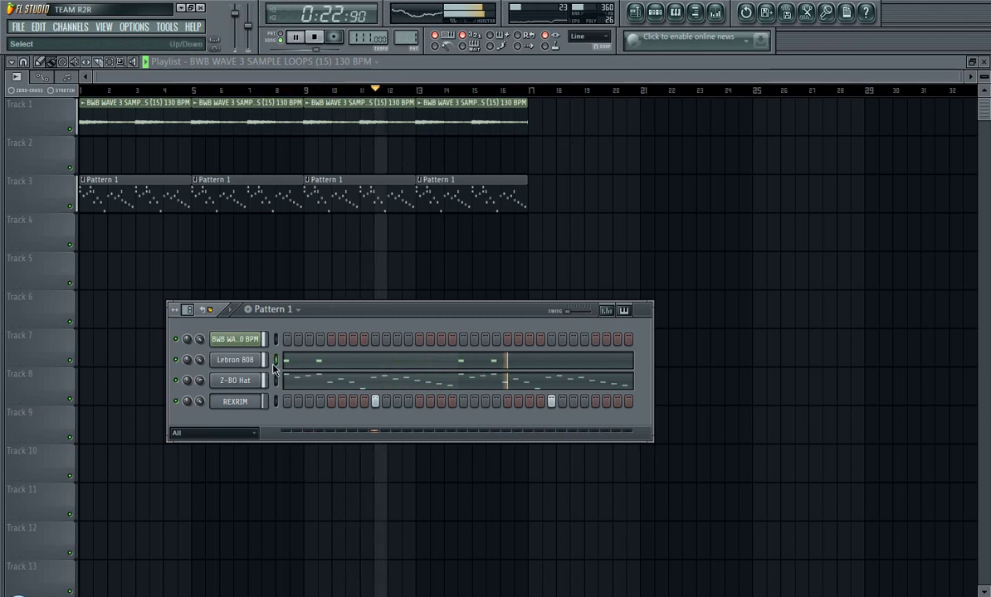
# Step: Link the Lebron 808, Z-BO Hat and REXRIM channels to consecutive mixer tracks starting from Insert 2
pyautogui.click(692, 13)
pyautogui.rightClick(150, 228)
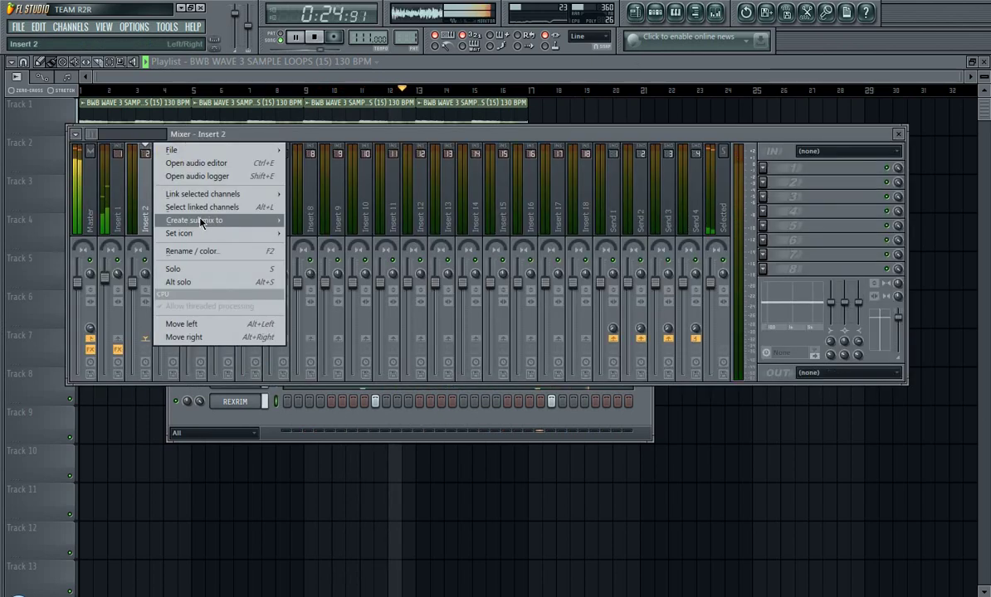
pyautogui.moveTo(207, 196)
pyautogui.click(348, 206)
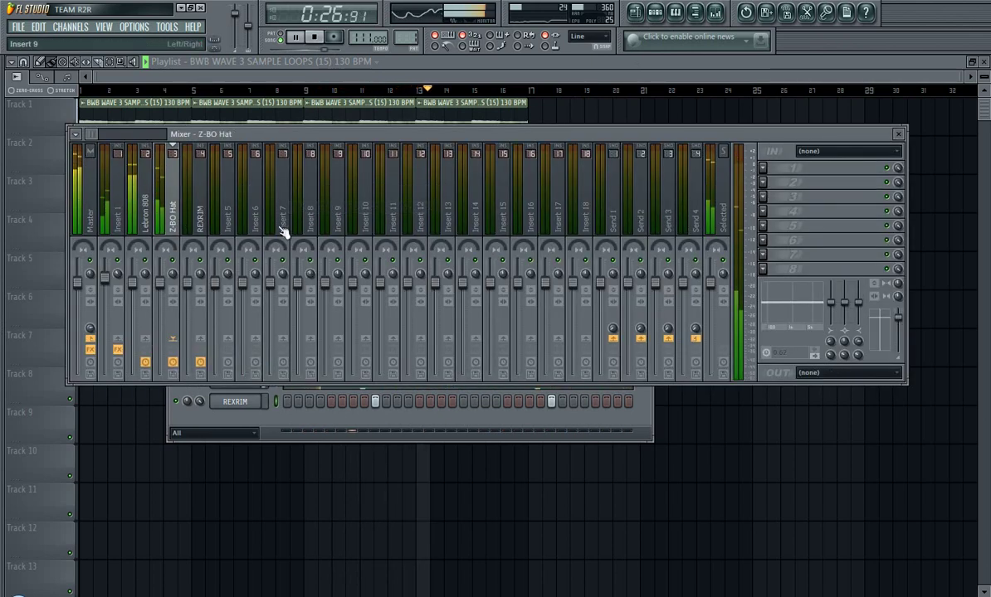
# Step: Add Fruity Reeverb to slot 5 of the Z-BO Hat mixer track with LowCut 2578 Hz and Reverb 1%
pyautogui.click(762, 225)
pyautogui.click(700, 580)
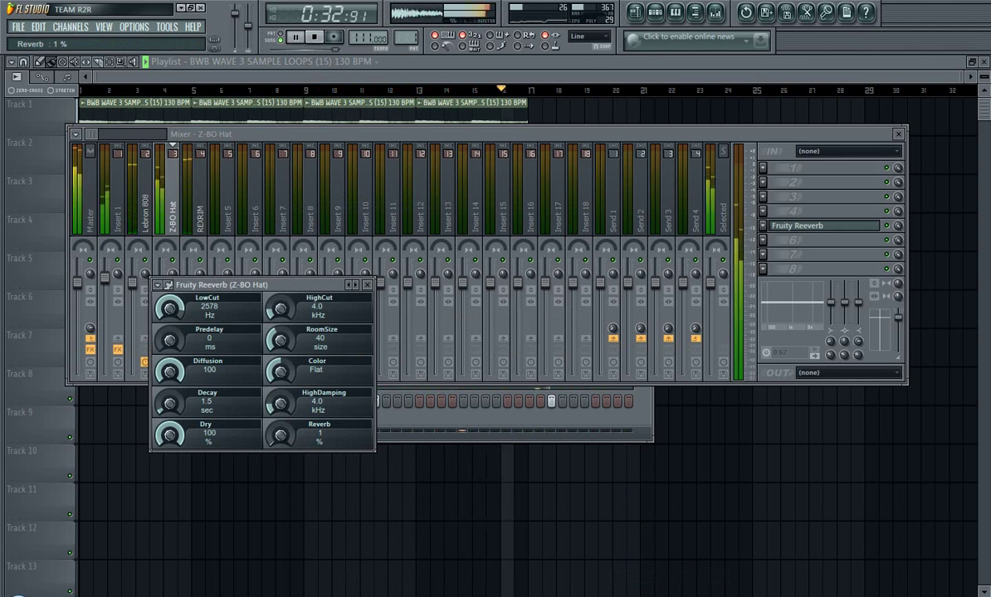
pyautogui.click(235, 139)
# Step: Balance the mixer faders with REXRIM at 0.5 dB, Lebron 808 at 3.9 dB and Insert 1 slightly higher
pyautogui.click(192, 297)
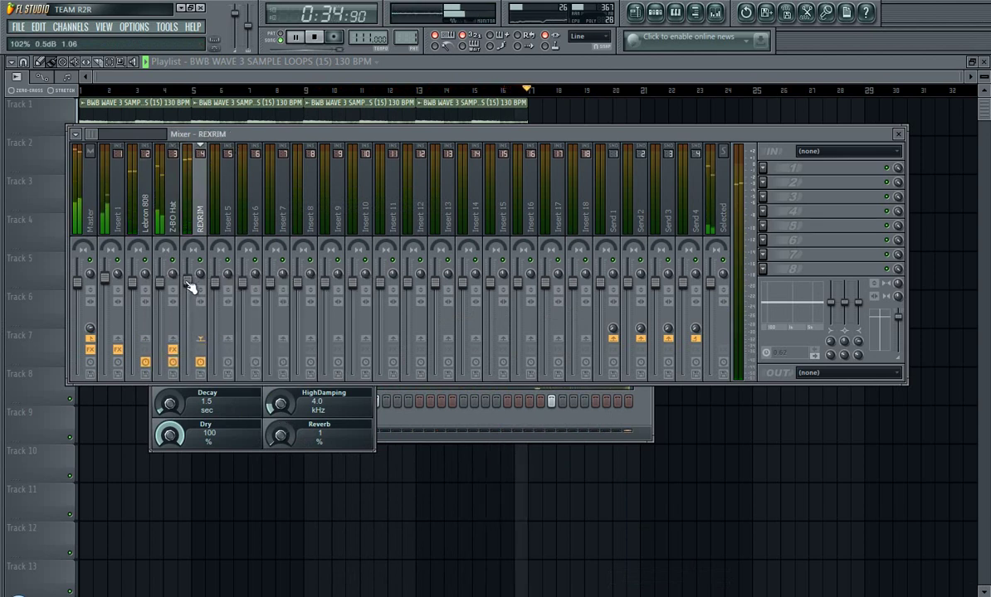
pyautogui.click(145, 294)
pyautogui.press('space')
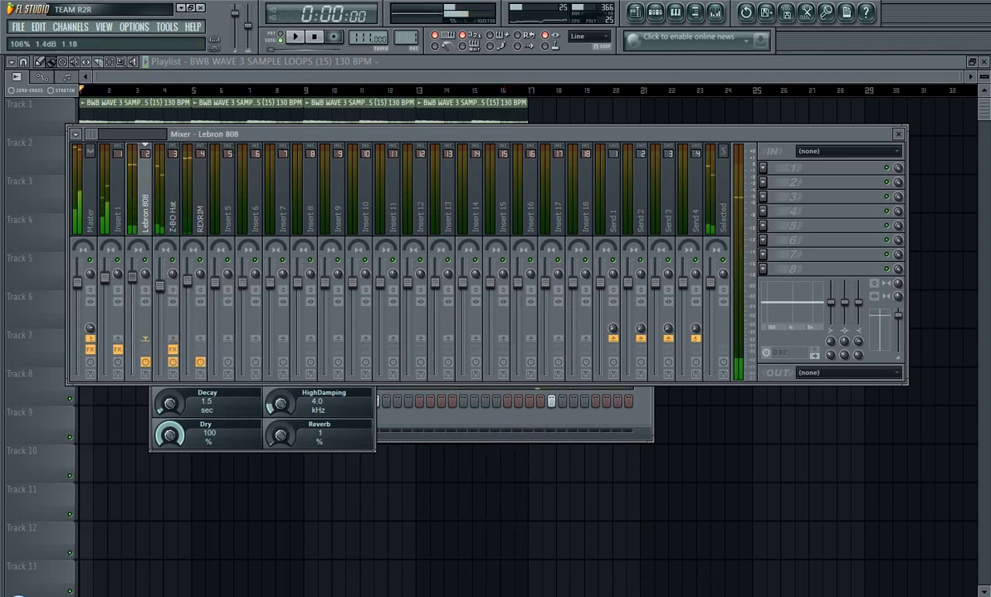
pyautogui.moveTo(132, 279); pyautogui.dragTo(132, 275)
pyautogui.press('space')
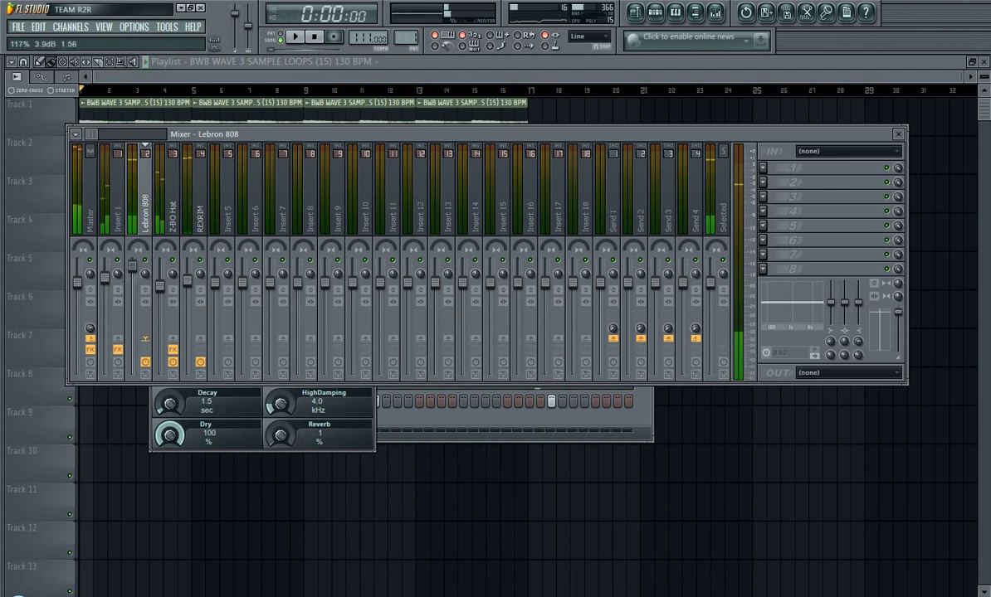
pyautogui.click(122, 284)
# Step: Audition the Mingo Rim samples over the beat and collapse the Official Mingo Haha Drumkit folder
pyautogui.press('F6')
pyautogui.hotkey('alt', 'F8')
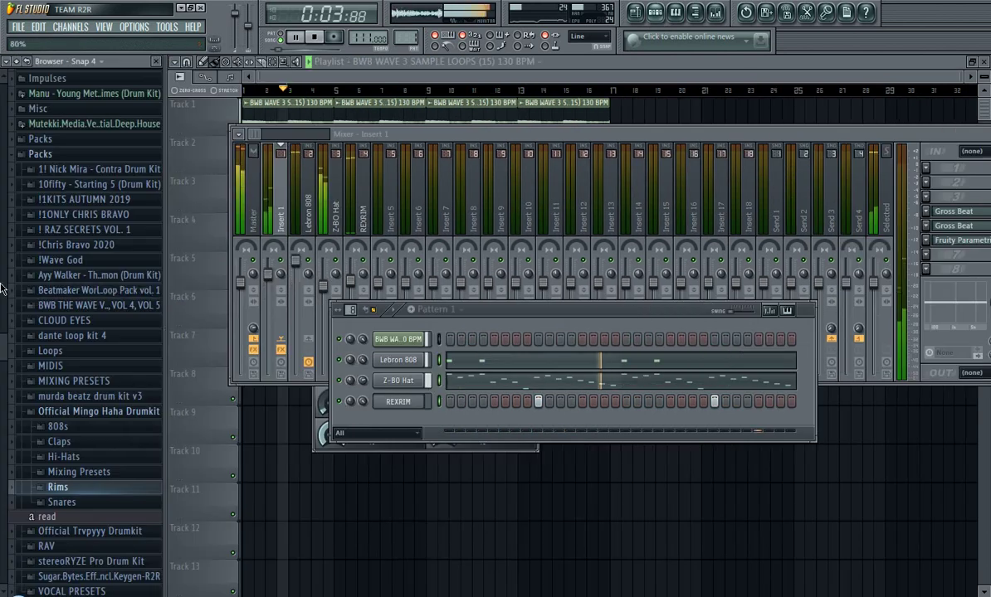
pyautogui.click(81, 488)
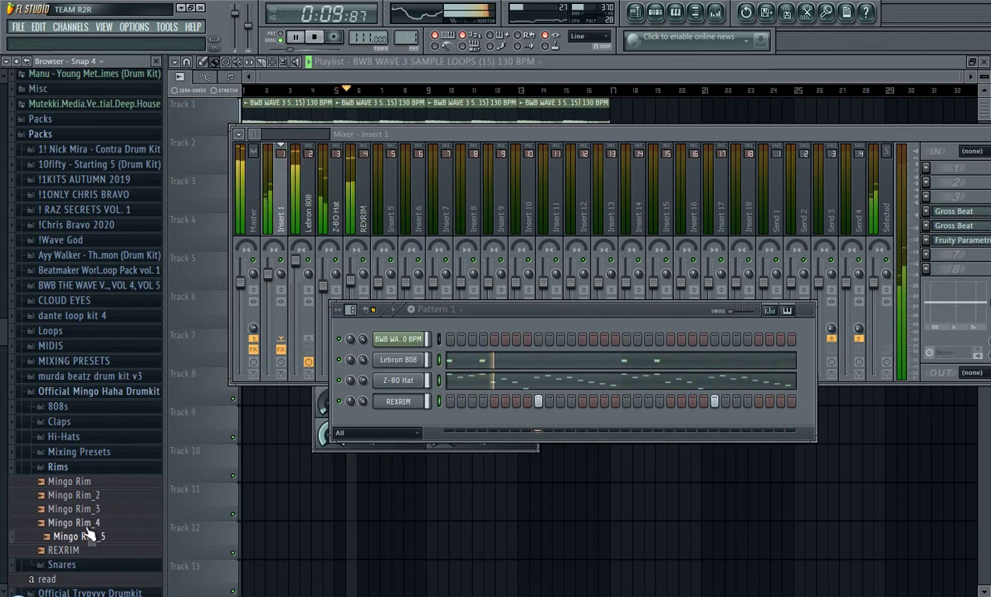
pyautogui.click(83, 392)
pyautogui.scroll(2, 84, 423)
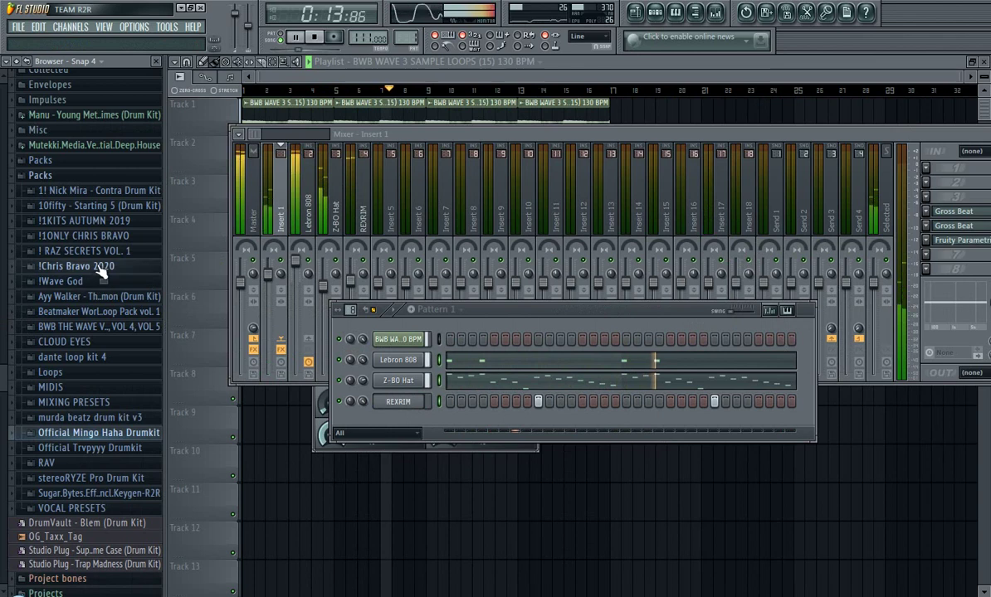
# Step: Audition the Percs and Open Hats samples in the ! RAZ SECRETS VOL. 1 folder and collapse the folder
pyautogui.click(108, 252)
pyautogui.click(93, 398)
pyautogui.click(98, 443)
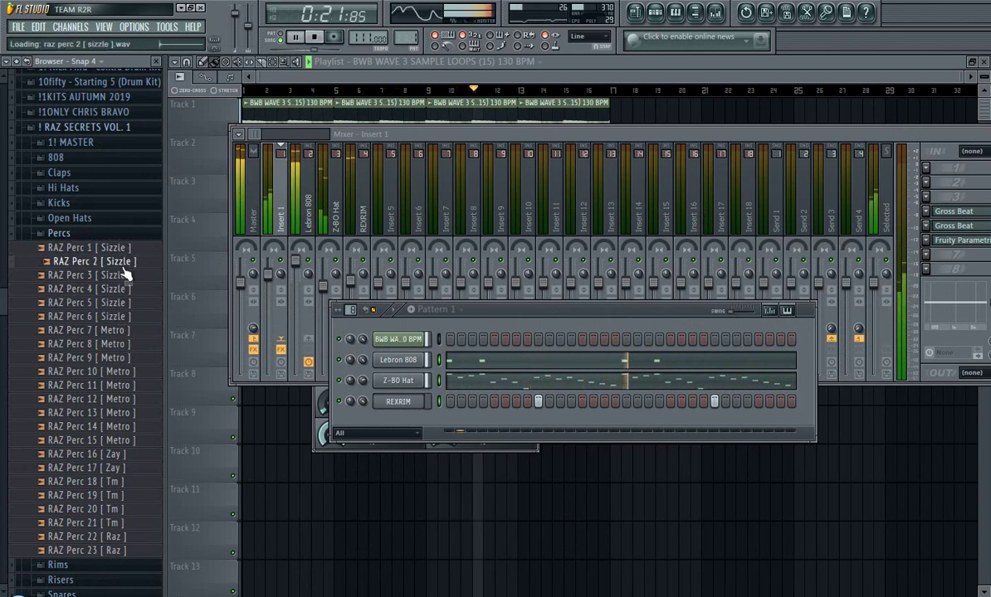
pyautogui.click(97, 234)
pyautogui.click(94, 219)
pyautogui.press('space')
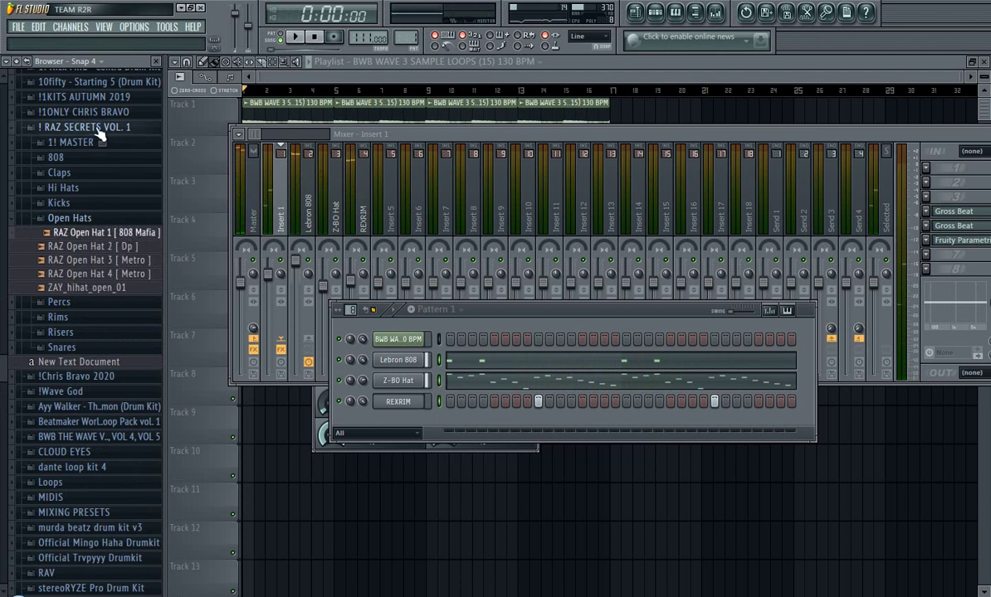
pyautogui.click(95, 131)
pyautogui.press('space')
pyautogui.click(119, 298)
pyautogui.click(120, 298)
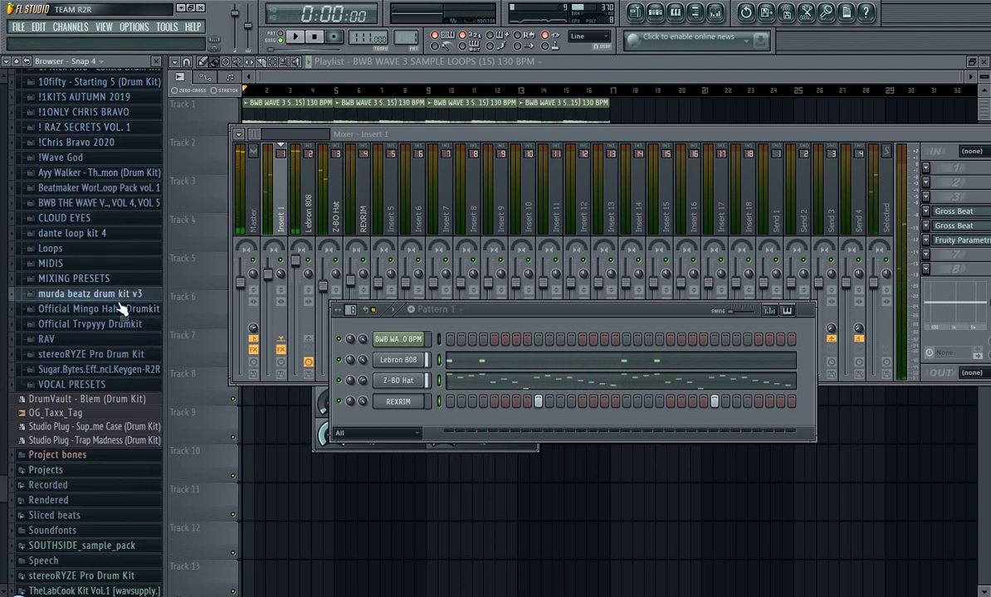
# Step: Add Mingopen hat_2 from the Official Mingo Haha Drumkit Hi-Hats folder as a channel, place it on step 1 and lower its volume
pyautogui.click(120, 308)
pyautogui.click(65, 356)
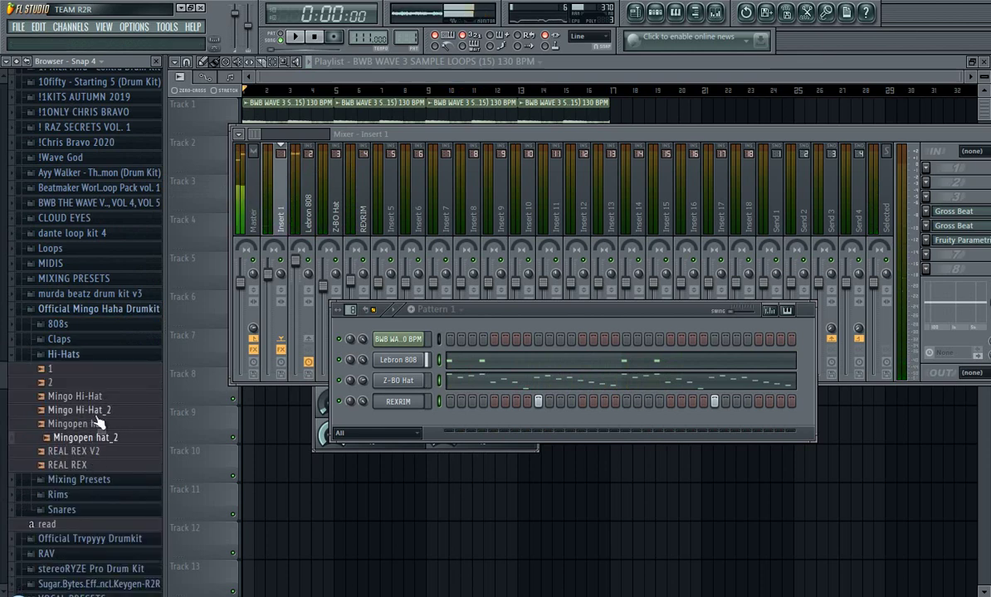
pyautogui.moveTo(99, 448); pyautogui.dragTo(201, 429)
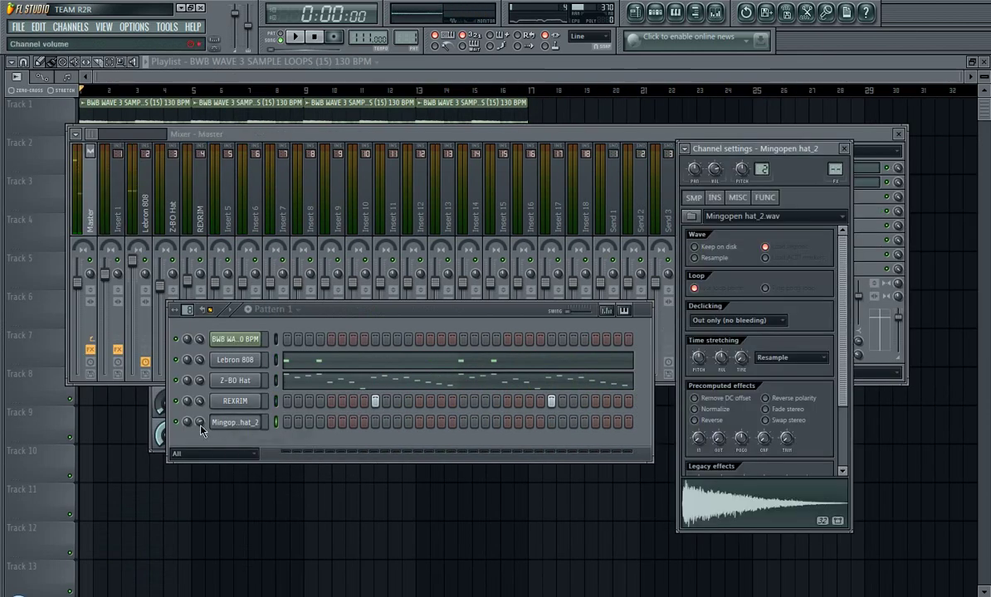
pyautogui.click(287, 423)
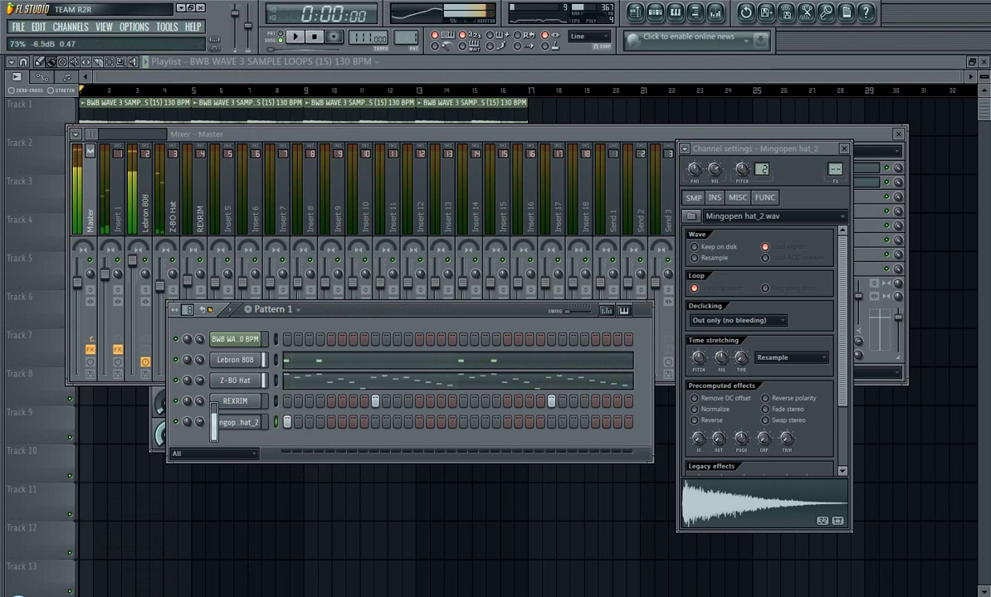
# Step: Add sample 2 from the Official Mingo Haha Drumkit Hi-Hats folder as a new channel in the step sequencer
pyautogui.hotkey('alt', 'F8')
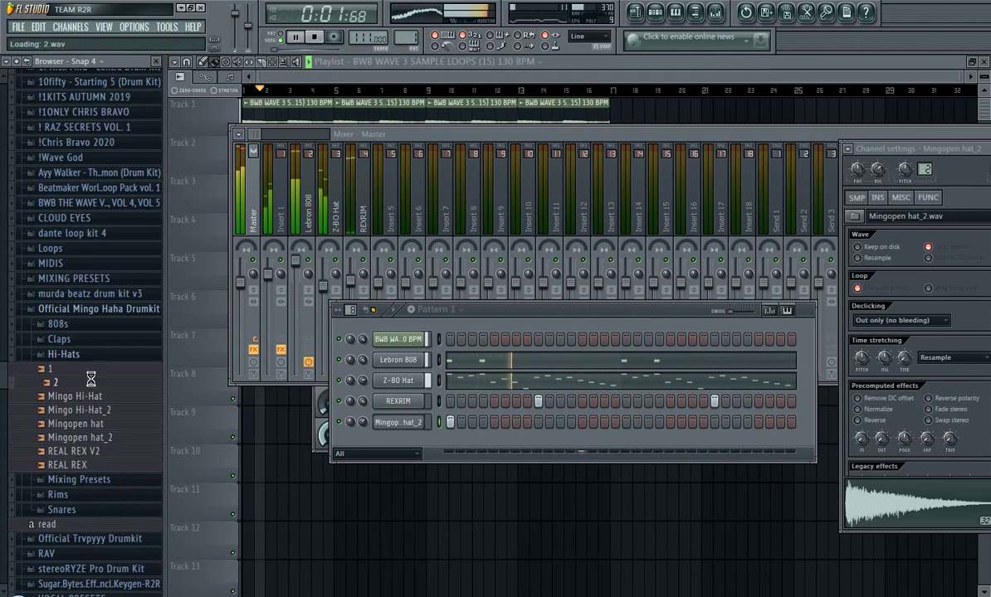
pyautogui.moveTo(94, 389); pyautogui.dragTo(355, 448)
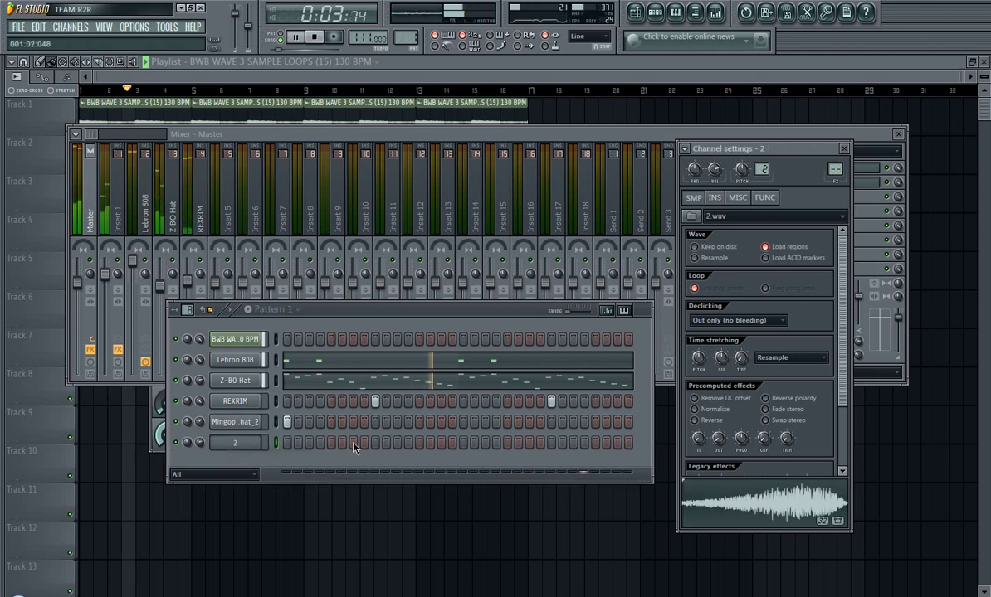
pyautogui.click(331, 444)
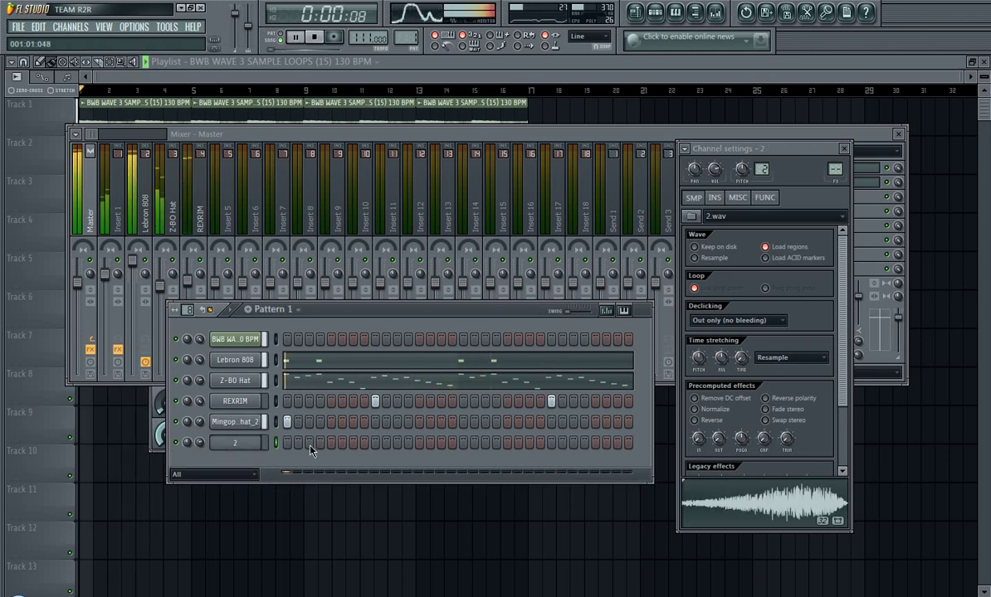
# Step: Draw a short A#4 note near the start of bar 1 in channel 2's piano roll and delete the extra C5 note
pyautogui.rightClick(249, 443)
pyautogui.click(253, 397)
pyautogui.moveTo(159, 332); pyautogui.dragTo(154, 366)
pyautogui.press('space')
pyautogui.press('space')
pyautogui.press('space')
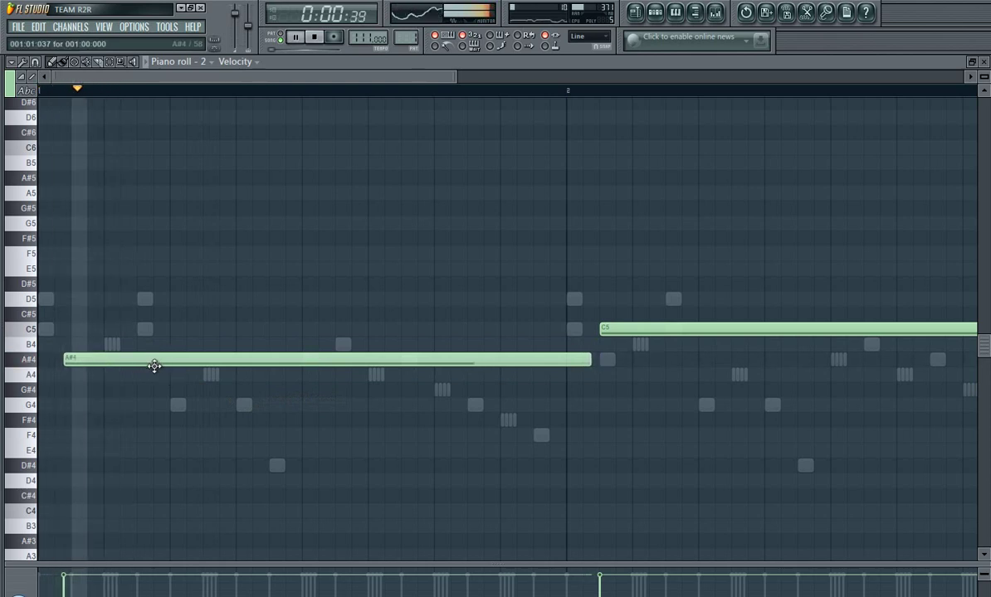
pyautogui.rightClick(610, 330)
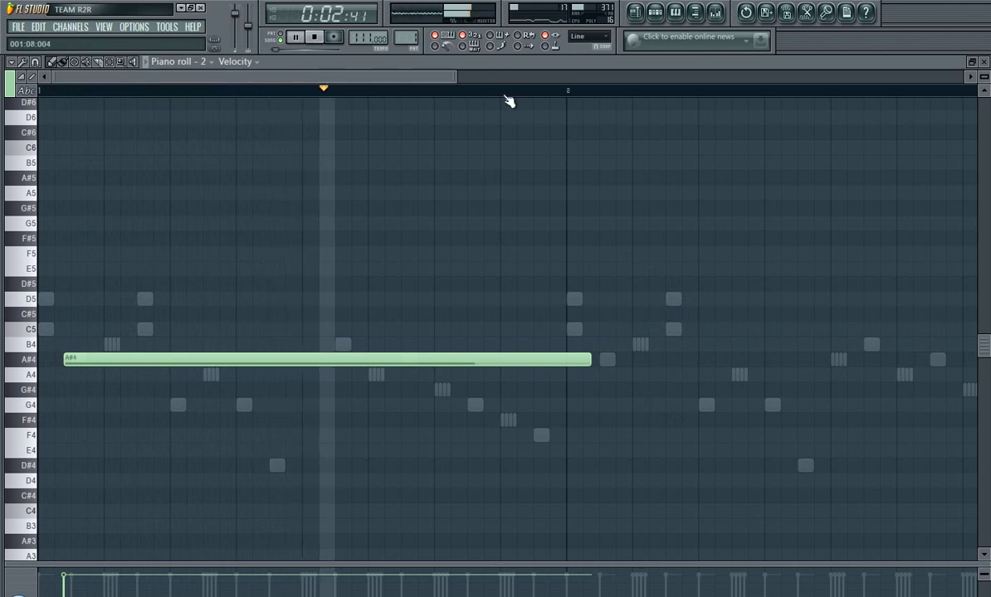
pyautogui.moveTo(588, 366); pyautogui.dragTo(75, 362)
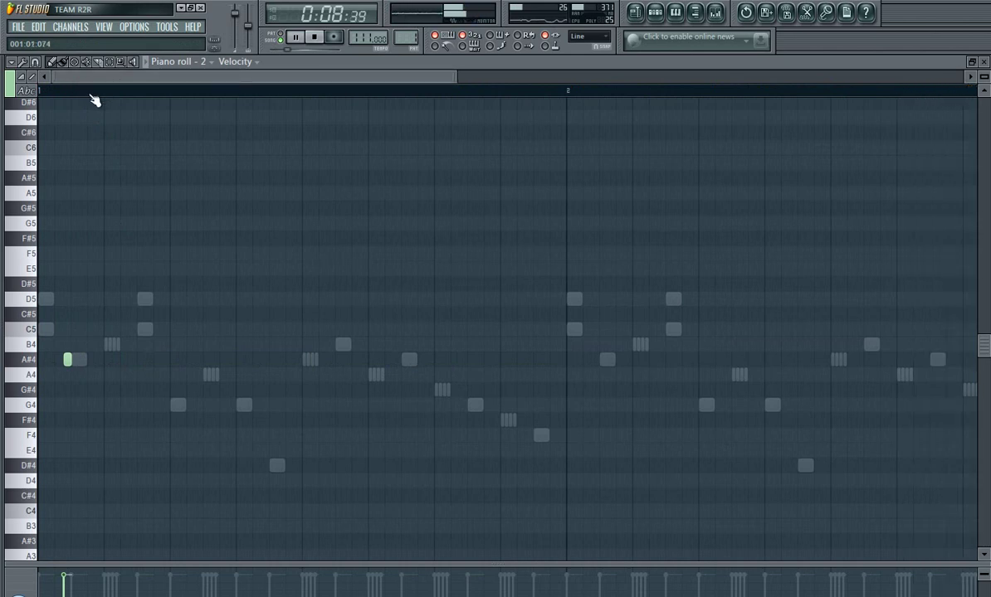
pyautogui.press('space')
pyautogui.scroll(3, 70, 93)
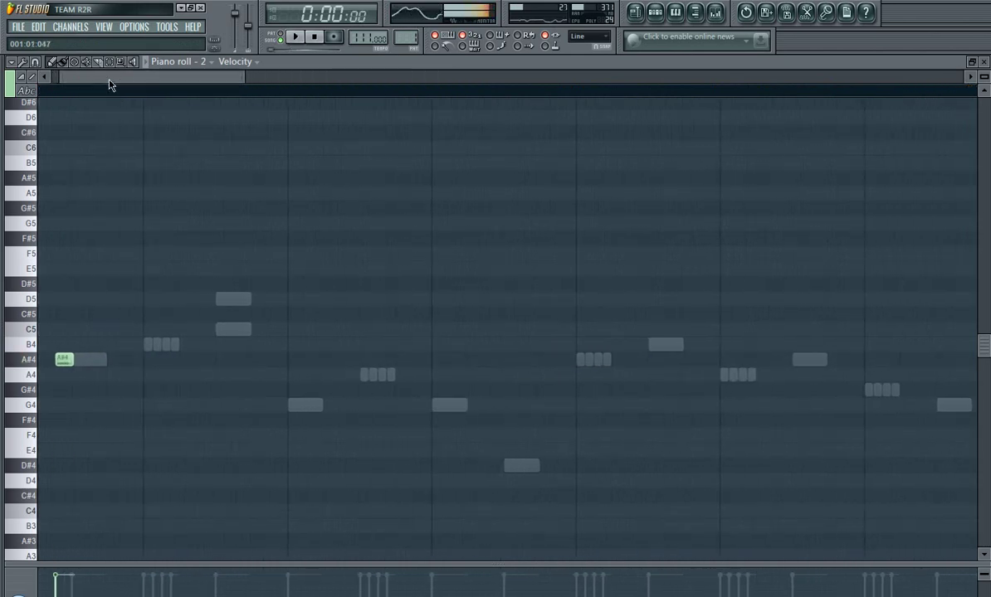
pyautogui.scroll(4, 57, 89)
pyautogui.press('space')
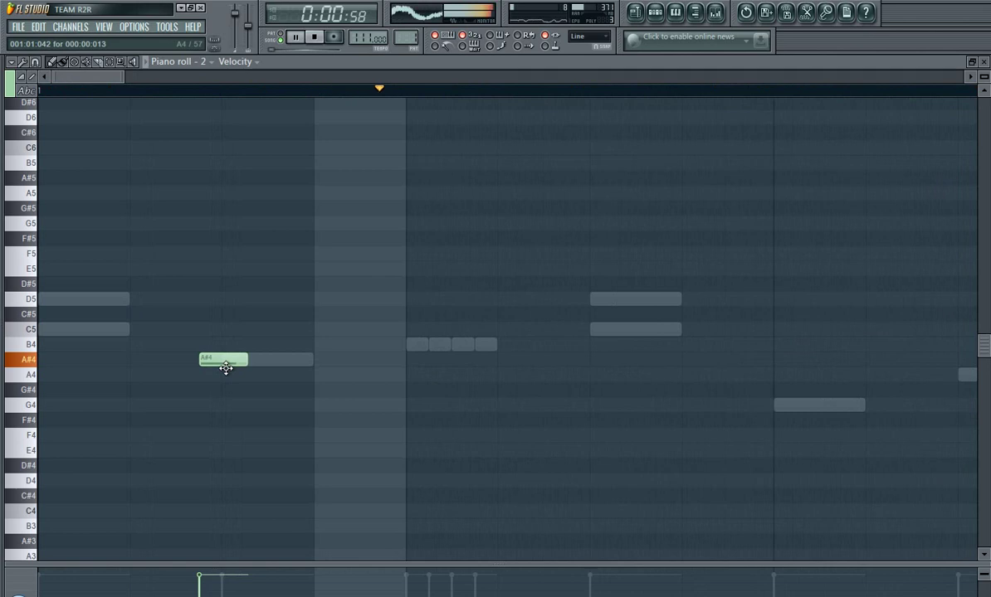
# Step: Place a matching short A#4 note near the start of bar 2 and fine-tune it against the ghost hat note
pyautogui.scroll(-4, 316, 96)
pyautogui.scroll(-1, 365, 96)
pyautogui.scroll(4, 354, 93)
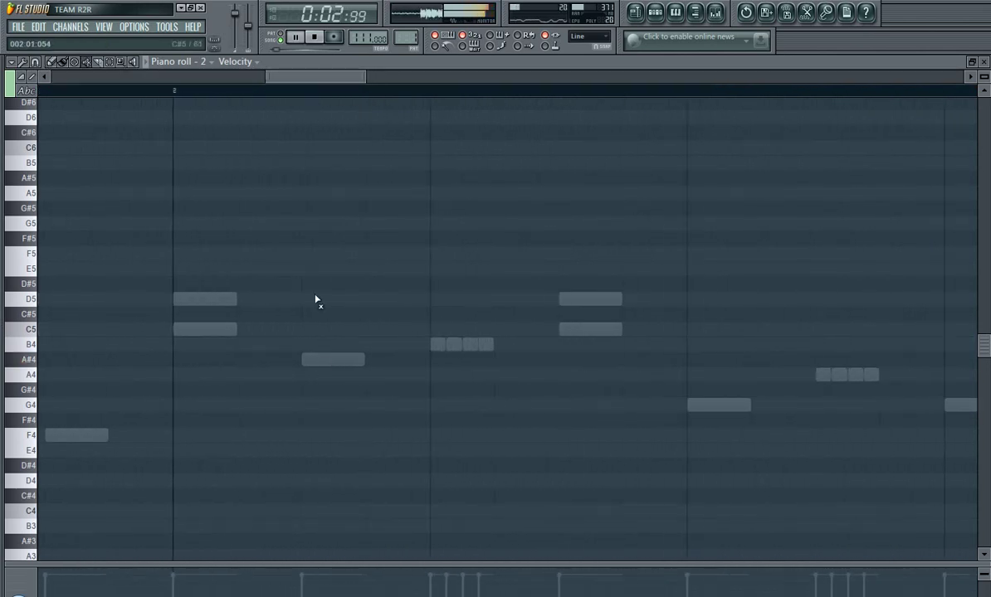
pyautogui.click(287, 358)
pyautogui.moveTo(287, 356); pyautogui.dragTo(294, 356)
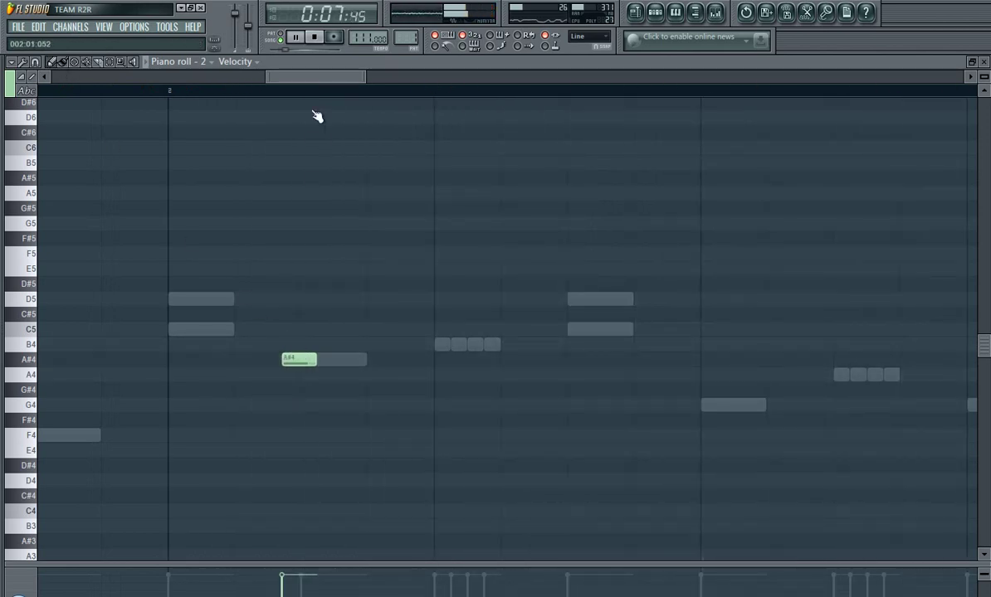
pyautogui.scroll(-5, 314, 93)
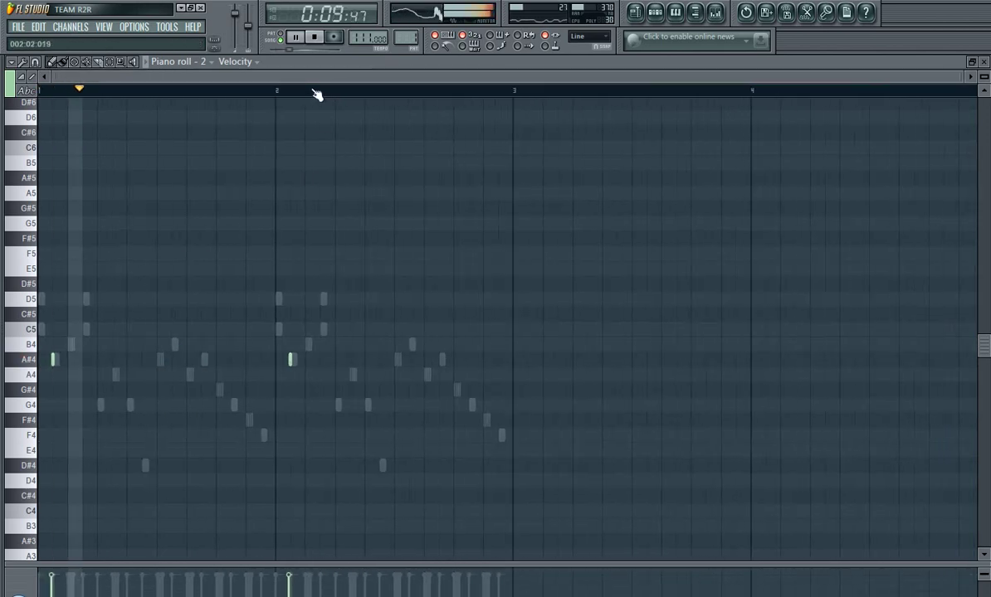
# Step: In the Z-BO Hat piano roll, set snap to 1/3 step and replace bar 1's last hits with a descending run from F#4 to C#4
pyautogui.click(664, 20)
pyautogui.click(327, 388)
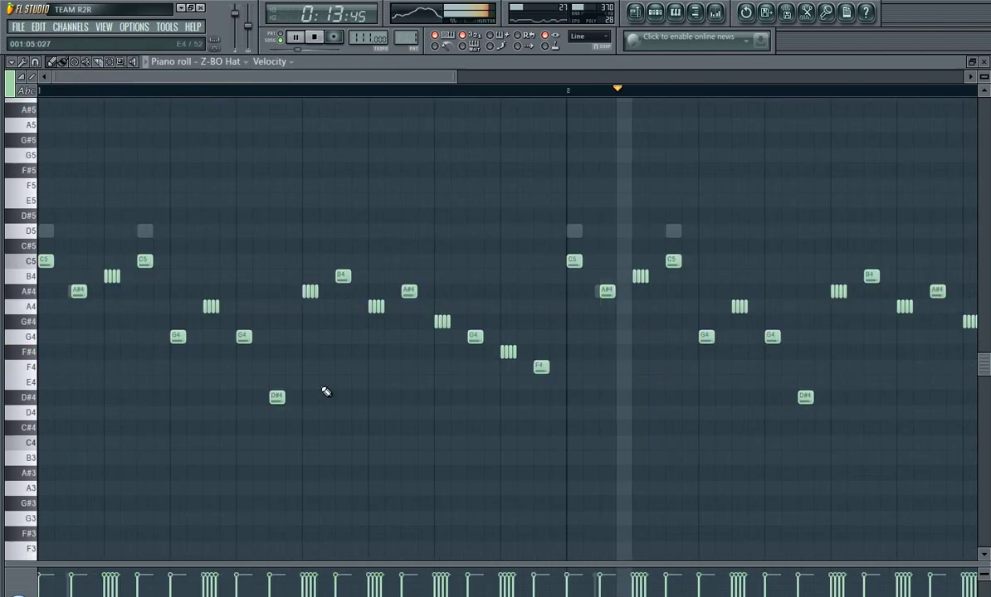
pyautogui.click(35, 62)
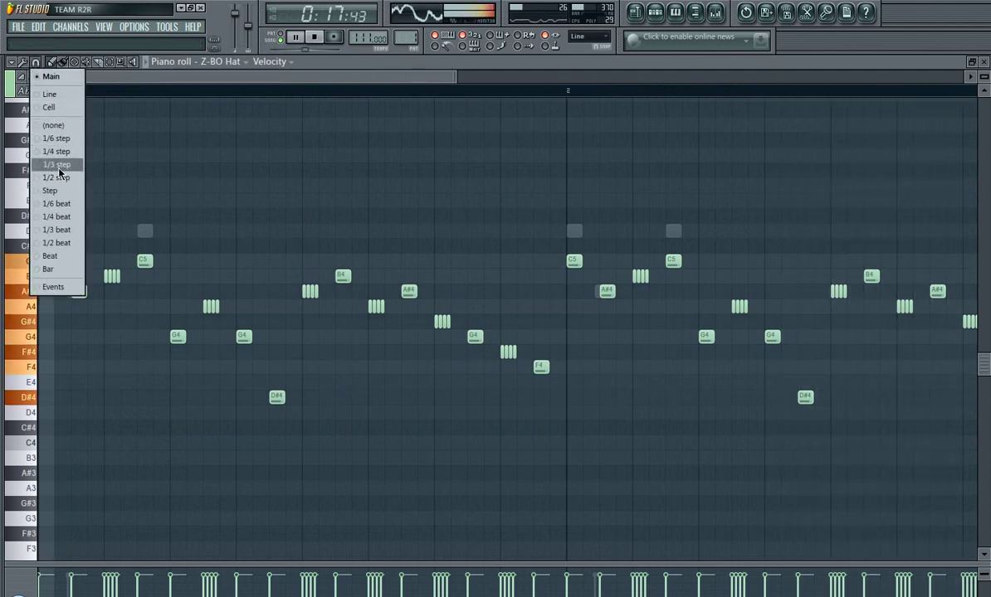
pyautogui.click(58, 166)
pyautogui.scroll(4, 488, 102)
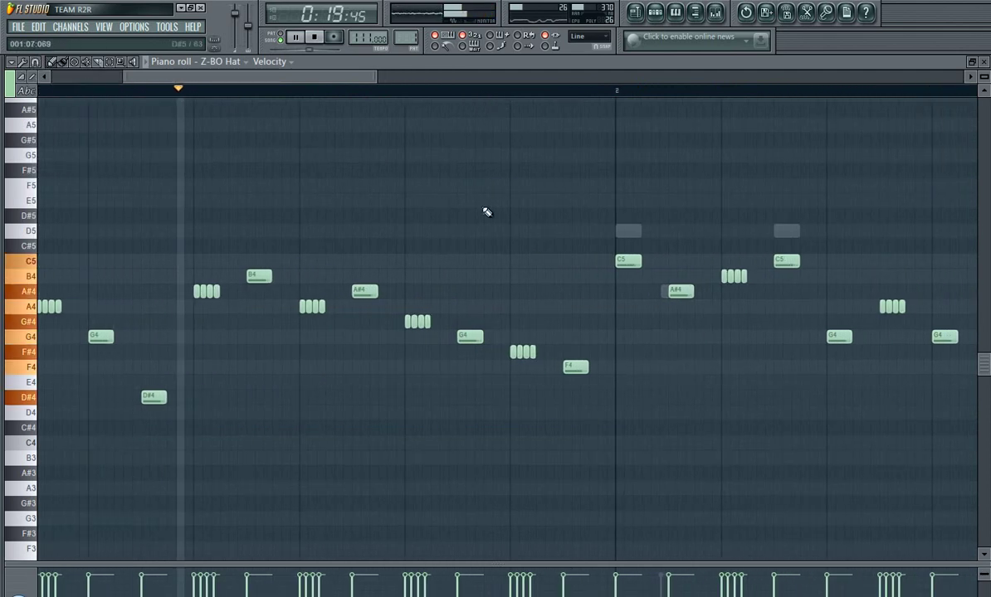
pyautogui.press('space')
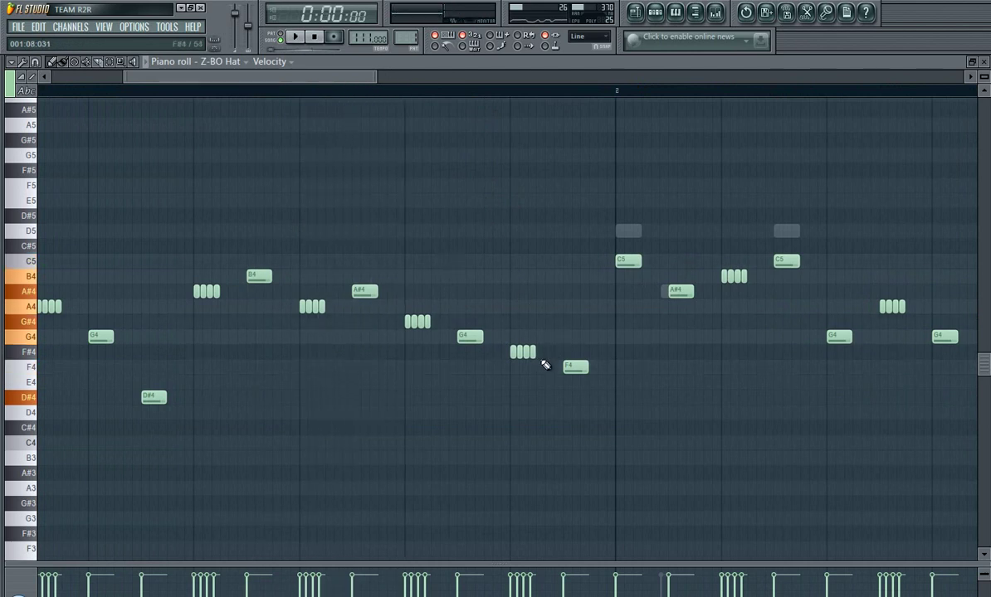
pyautogui.scroll(3, 553, 97)
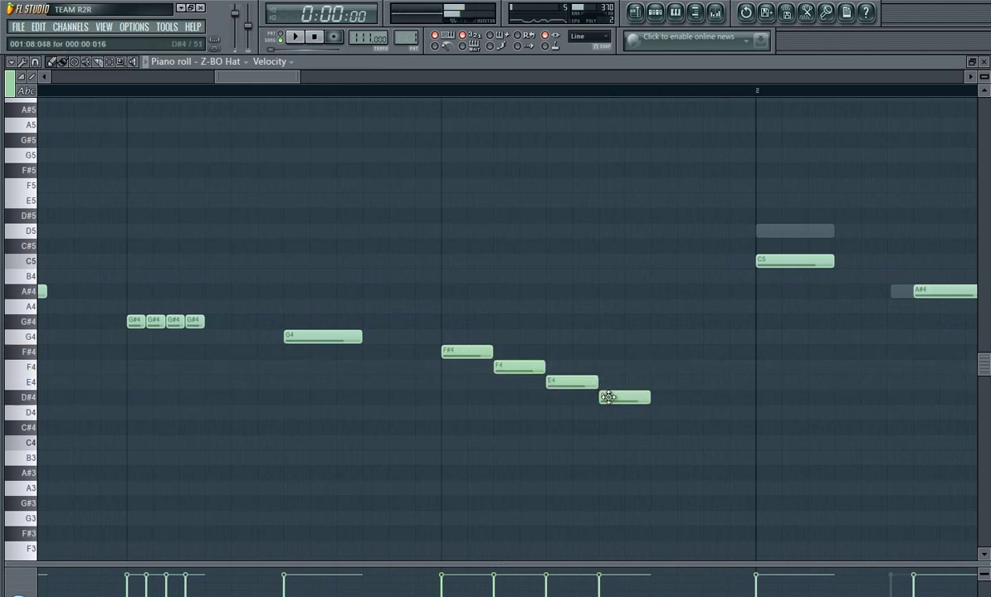
pyautogui.press('space')
pyautogui.scroll(-4, 656, 100)
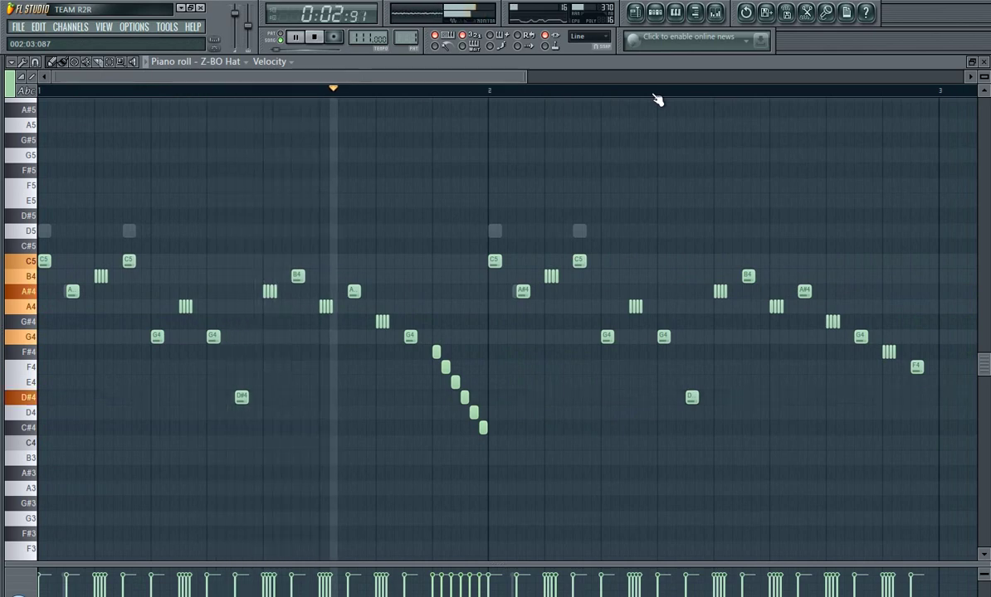
pyautogui.scroll(-2, 656, 97)
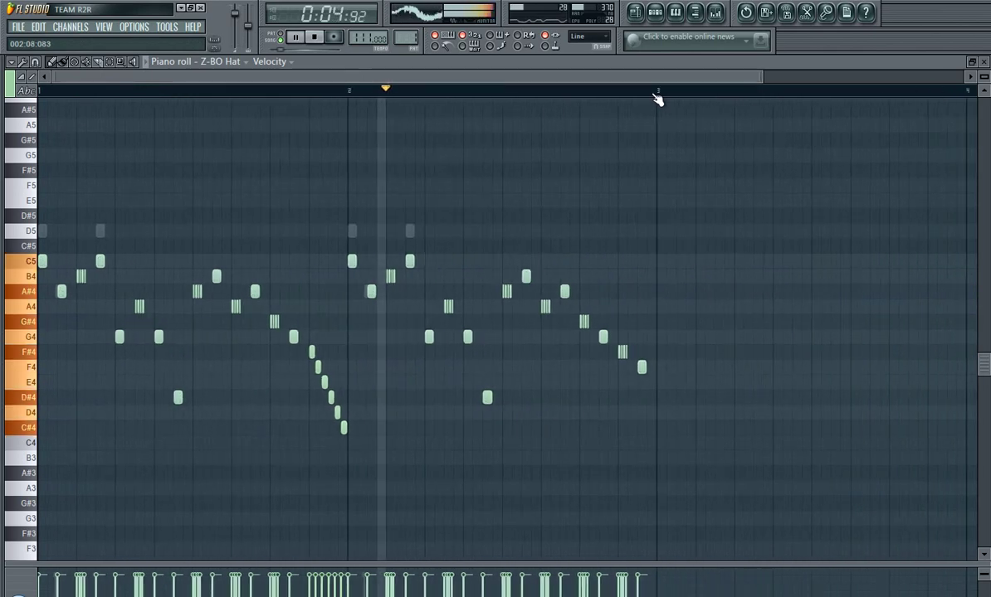
# Step: Raise bar 2's last G4 hat to A4, replace the final hits with an ascending A4, A#4, B4 run and shorten the hat notes
pyautogui.scroll(4, 611, 96)
pyautogui.scroll(2, 611, 96)
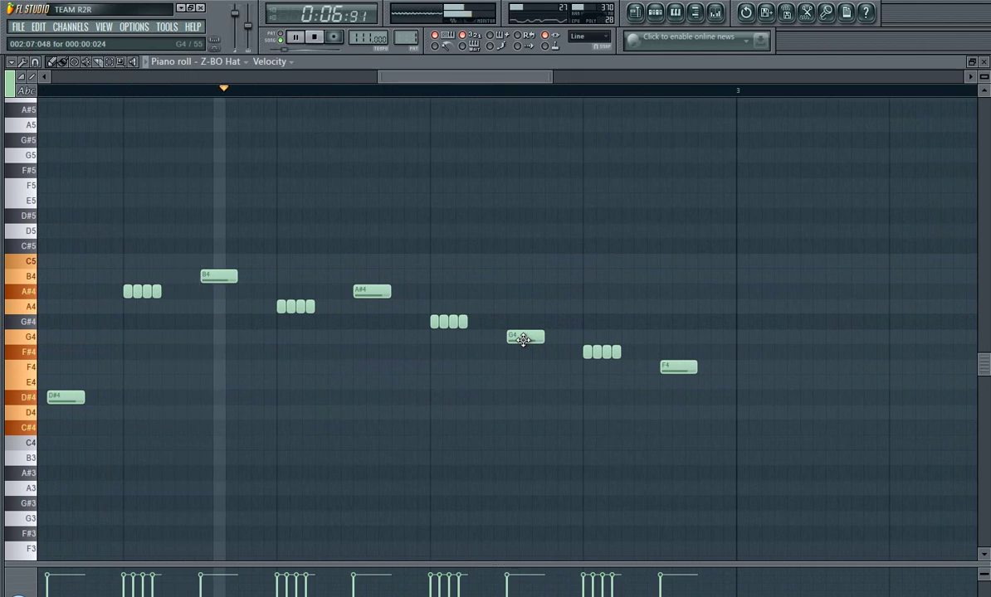
pyautogui.moveTo(522, 336); pyautogui.dragTo(520, 307)
pyautogui.press('space')
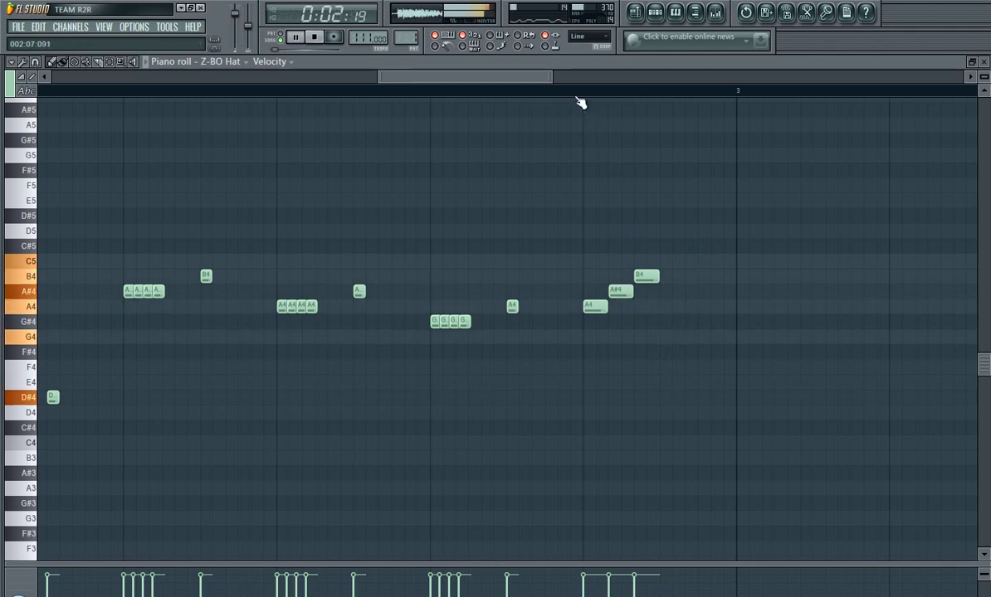
pyautogui.scroll(-10, 580, 103)
pyautogui.scroll(4, 551, 227)
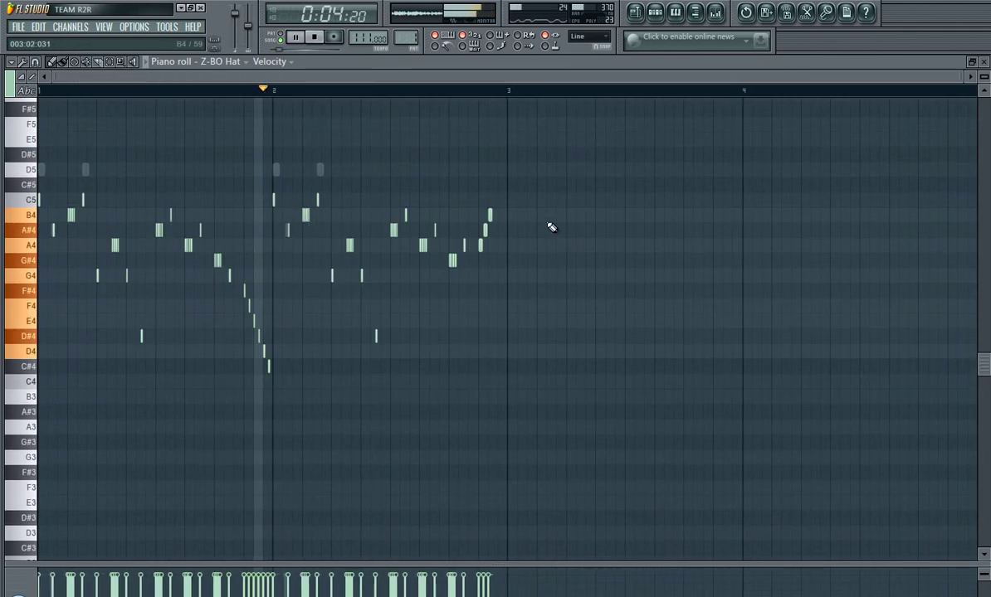
pyautogui.scroll(2, 547, 220)
pyautogui.scroll(2, 545, 212)
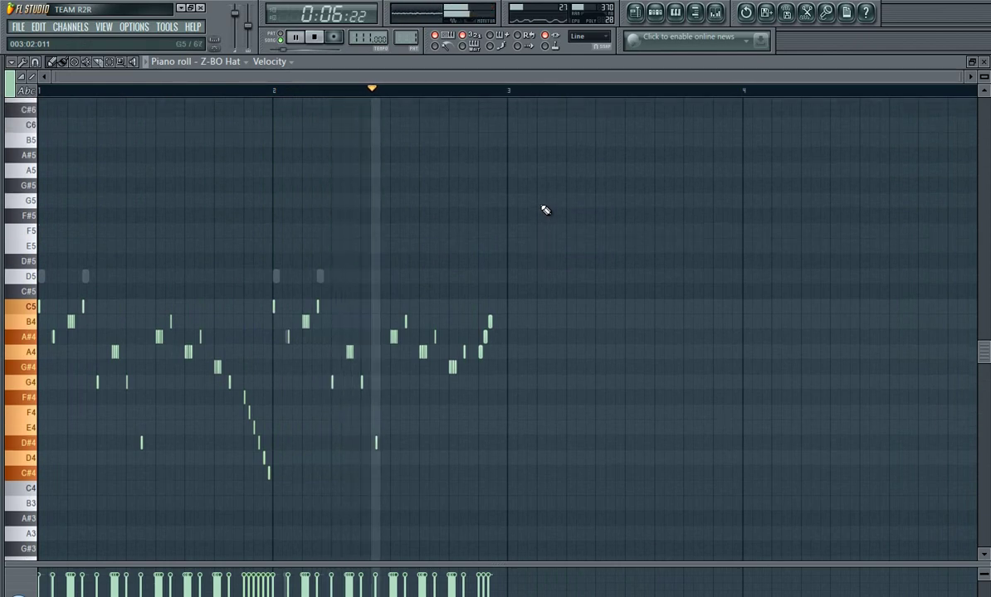
# Step: Review the pattern in the playlist and step sequencer and open the Z-BO Hat channel settings
pyautogui.press('F5')
pyautogui.press('F6')
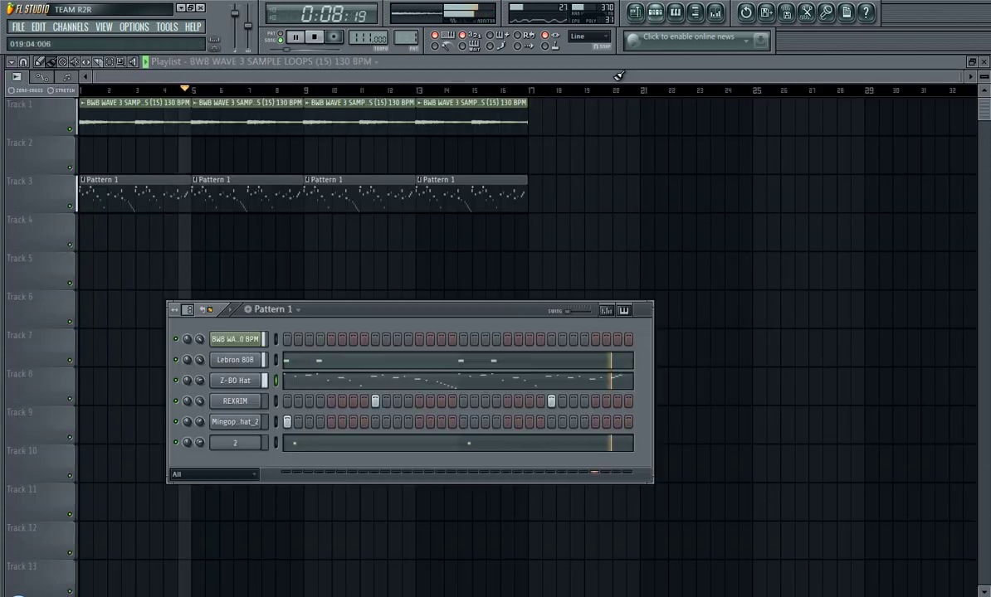
pyautogui.click(251, 381)
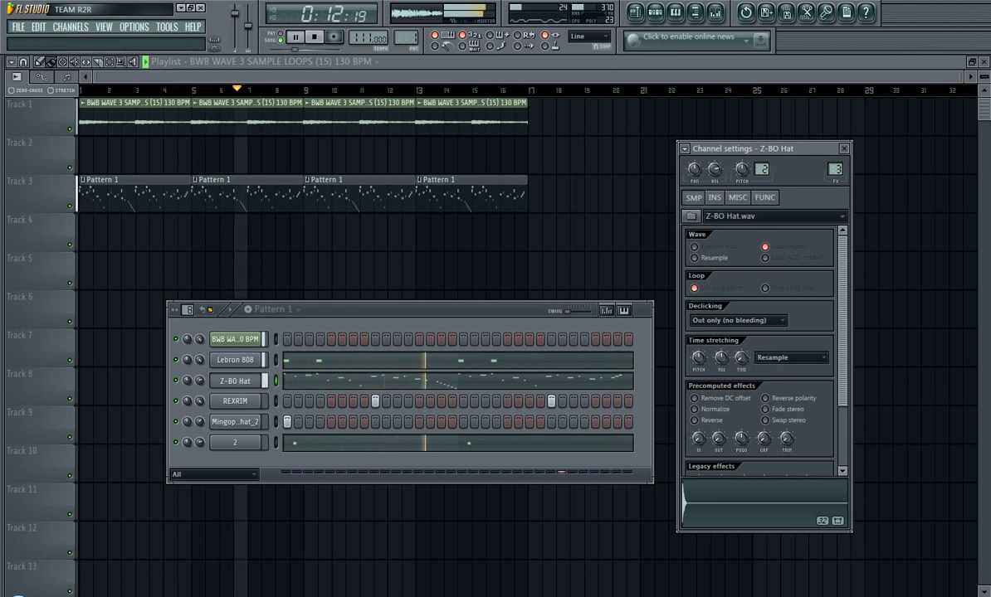
# Step: Extend the ascending Z-BO Hat run at the end of bar 2 with C5, C#5 and D5 notes, checking it in playback
pyautogui.click(373, 381)
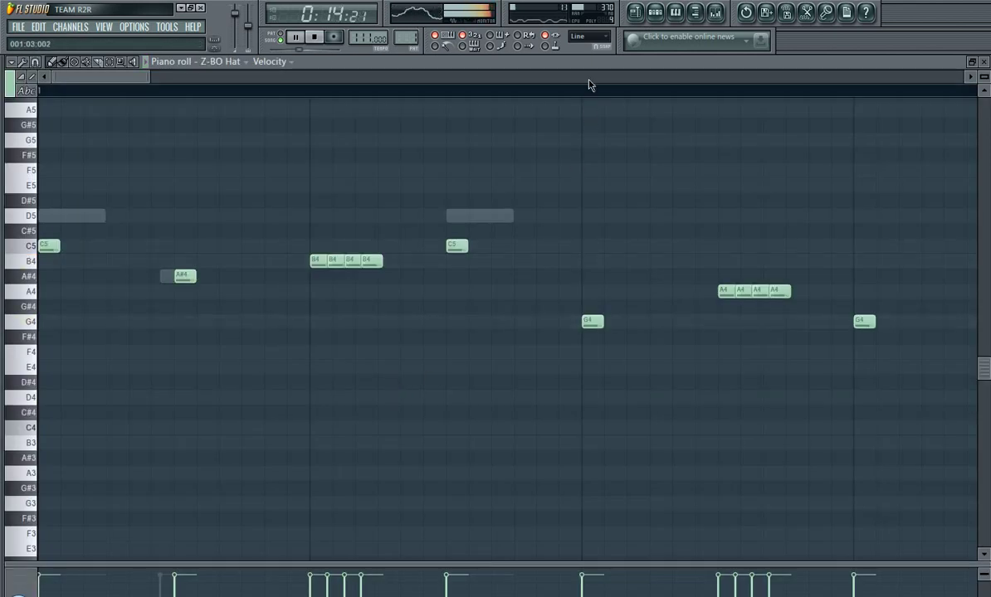
pyautogui.scroll(-3, 585, 97)
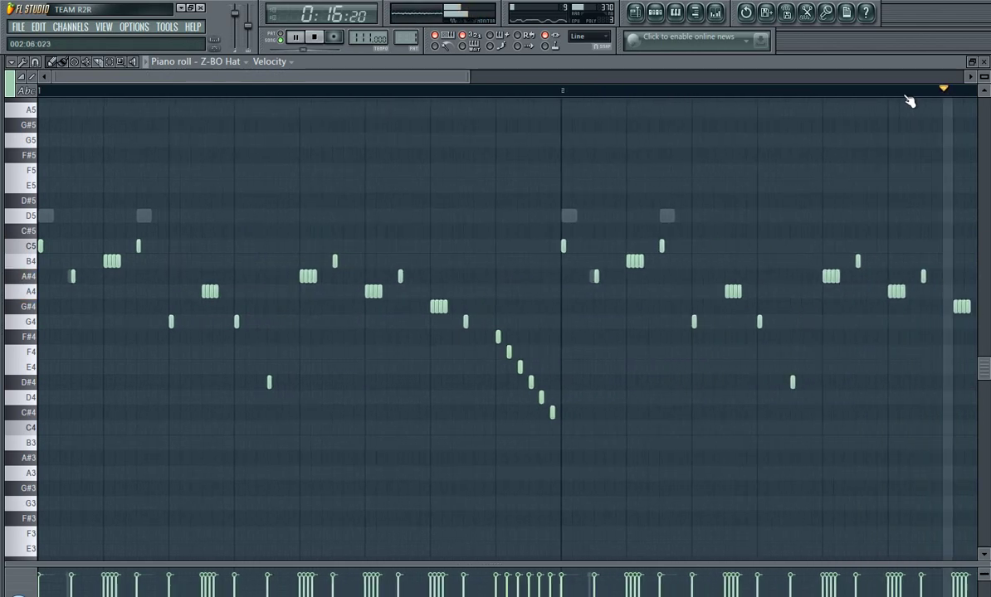
pyautogui.scroll(5, 923, 96)
pyautogui.press('space')
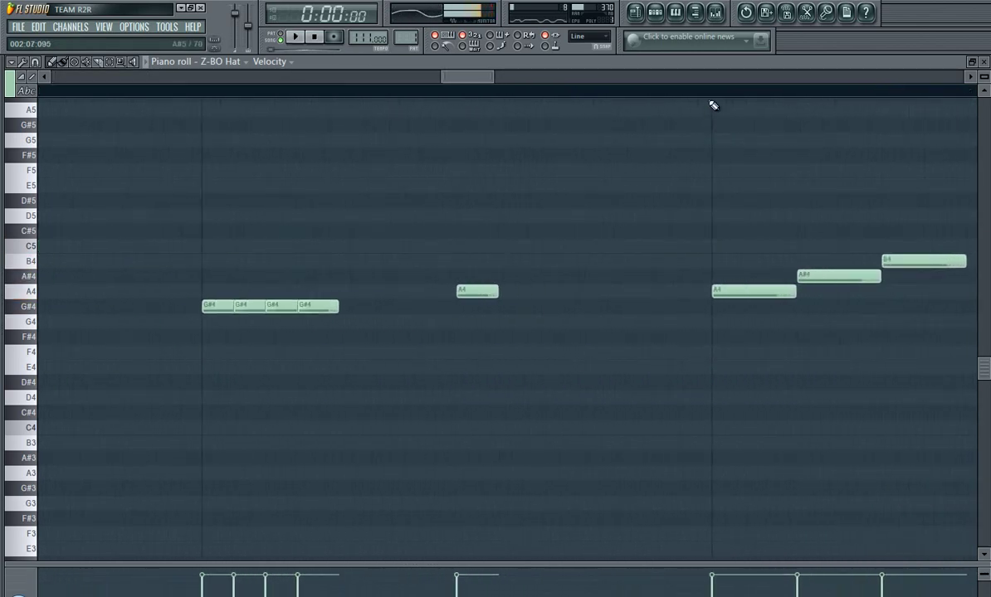
pyautogui.scroll(-3, 711, 99)
pyautogui.click(711, 95)
pyautogui.press('space')
pyautogui.press('space')
pyautogui.click(830, 230)
pyautogui.press('space')
pyautogui.press('space')
pyautogui.press('space')
pyautogui.press('space')
pyautogui.press('space')
pyautogui.press('space')
pyautogui.click(863, 216)
pyautogui.press('space')
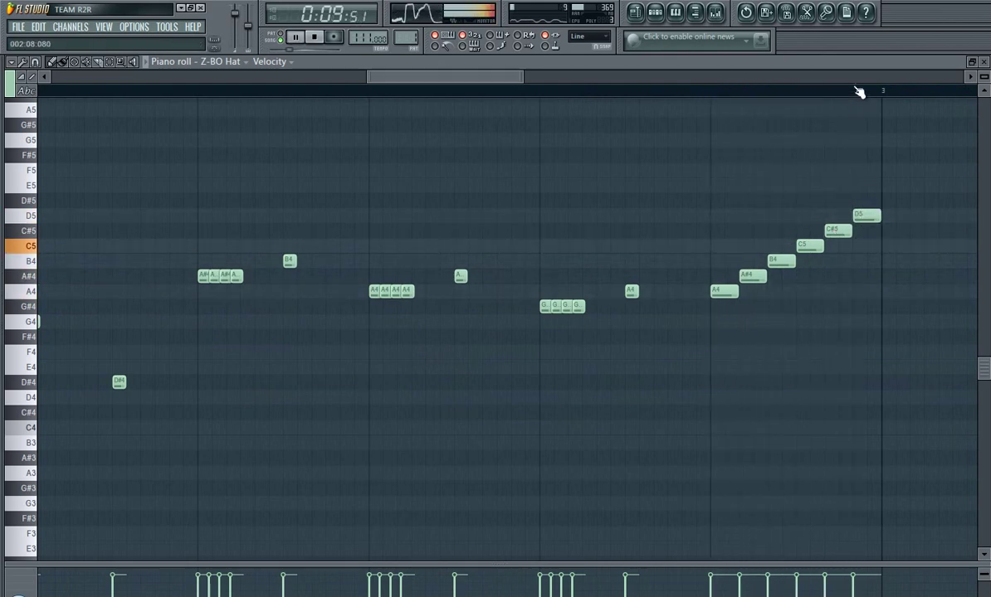
pyautogui.scroll(-5, 859, 91)
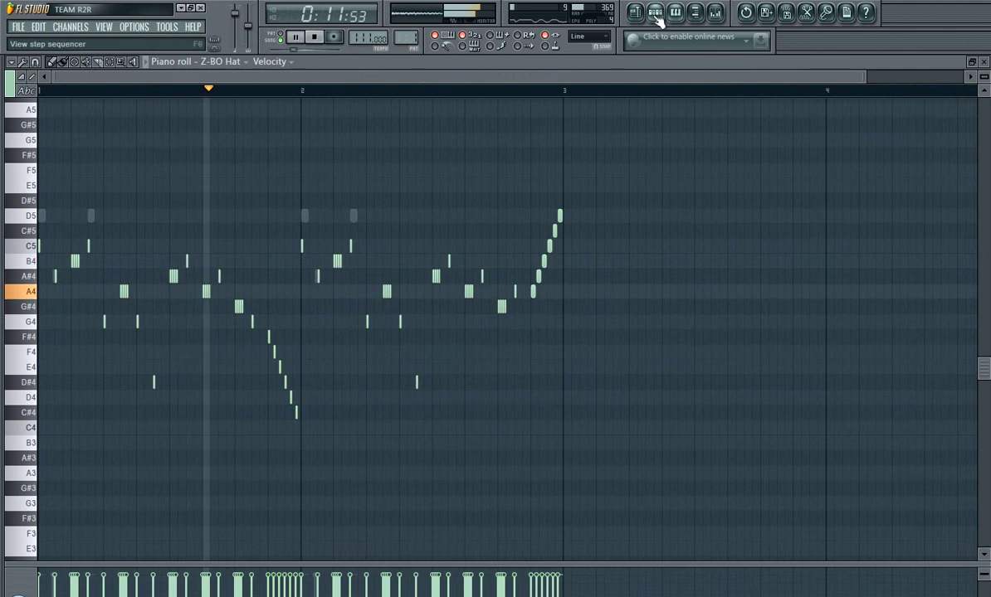
# Step: Find the GS TAG 01 voice tag in the ТЕГИ sample folder and place it at bar 1 of playlist track 6
pyautogui.click(655, 12)
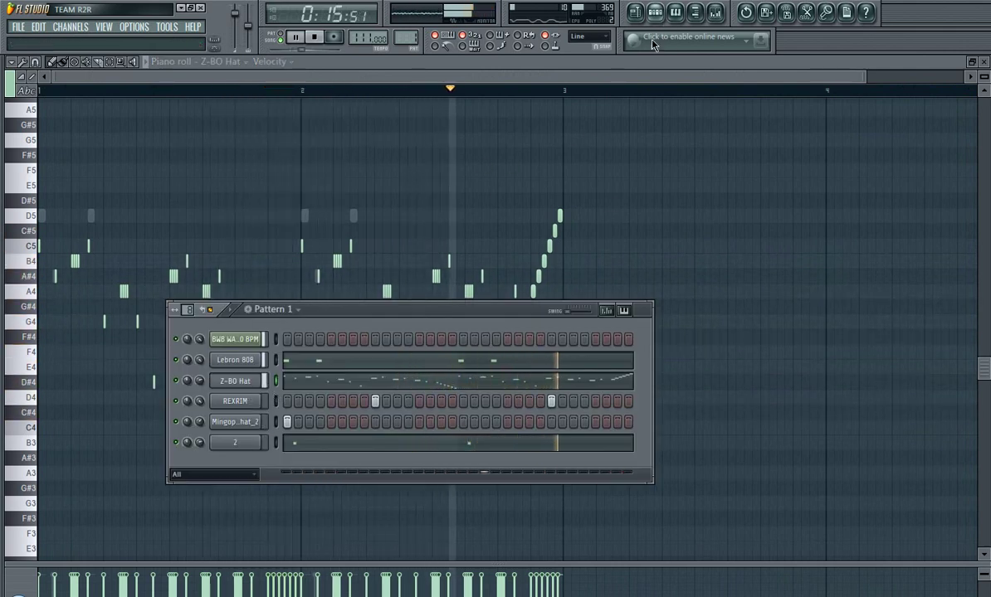
pyautogui.click(636, 13)
pyautogui.moveTo(2, 315)
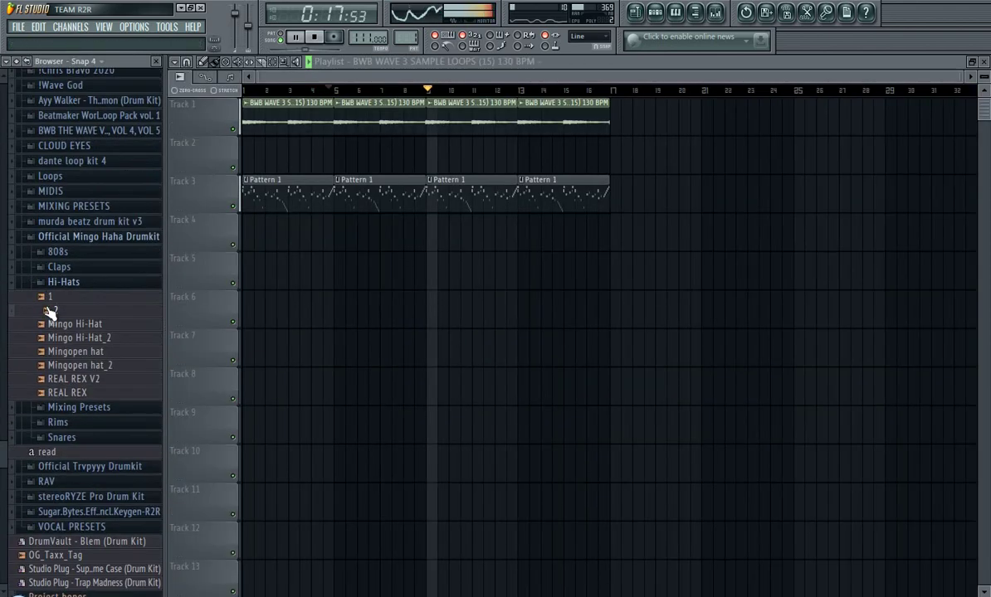
pyautogui.scroll(-5, 52, 331)
pyautogui.click(87, 591)
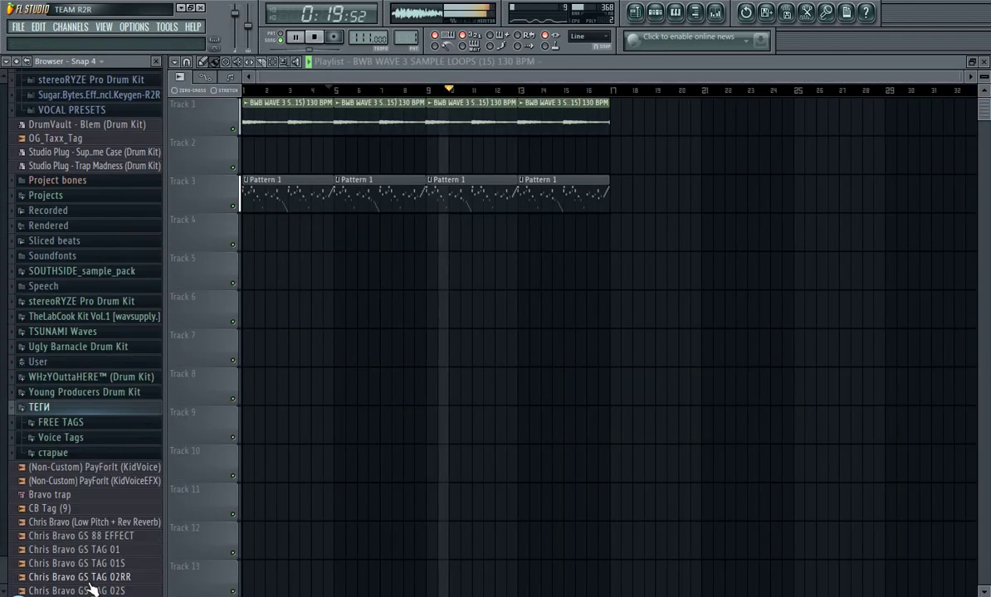
pyautogui.click(120, 343)
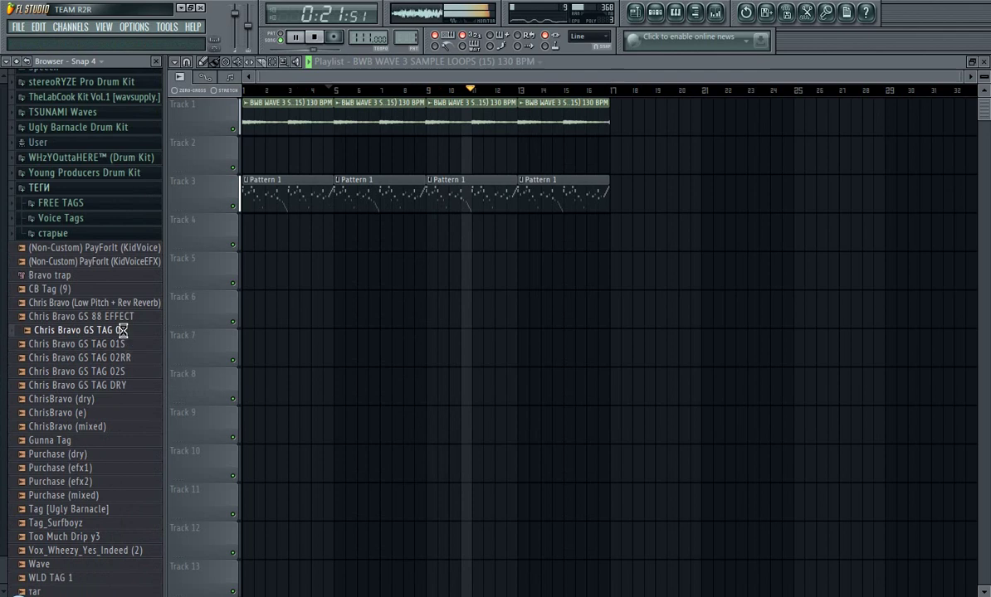
pyautogui.click(122, 330)
pyautogui.moveTo(134, 336); pyautogui.dragTo(157, 318)
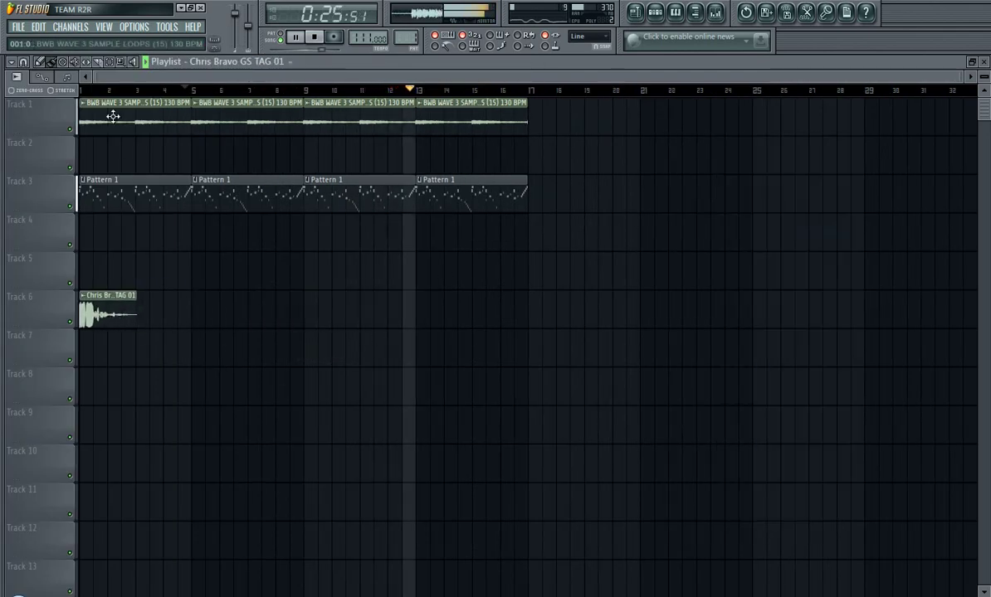
# Step: Move the voice tag clip on track 6 to start near beat 4 of bar 1, checking its timing in playback
pyautogui.scroll(5, 100, 91)
pyautogui.moveTo(133, 76); pyautogui.dragTo(118, 76)
pyautogui.press('space')
pyautogui.moveTo(150, 305); pyautogui.dragTo(259, 306)
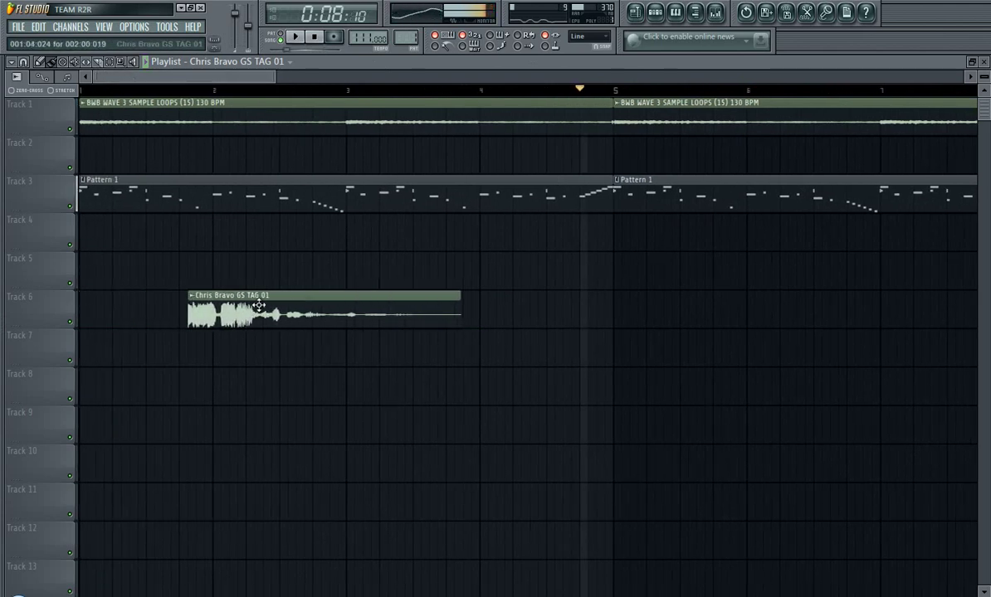
pyautogui.press('space')
pyautogui.doubleClick(240, 314)
pyautogui.press('space')
pyautogui.moveTo(108, 90); pyautogui.dragTo(81, 90)
pyautogui.press('space')
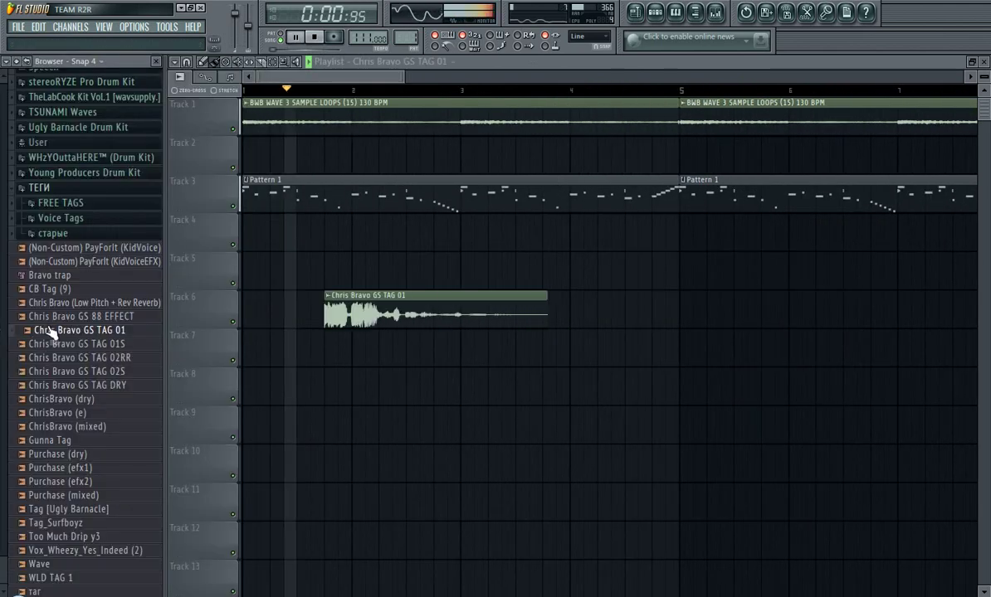
# Step: Open the voice tag's channel settings and lower its channel volume during playback
pyautogui.press('space')
pyautogui.doubleClick(355, 302)
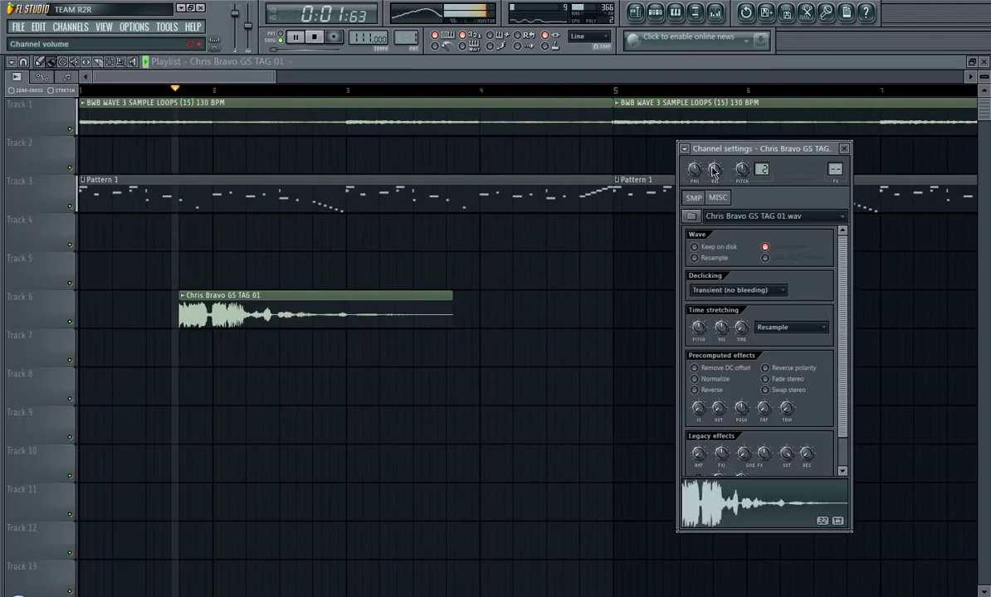
pyautogui.moveTo(714, 169); pyautogui.dragTo(715, 179)
# Step: Find the Artest Riser sample in the 10fifty - Starting 5 drum kit and place it at bar 1 of track 8
pyautogui.moveTo(31, 224)
pyautogui.scroll(9, 58, 276)
pyautogui.scroll(6, 74, 290)
pyautogui.click(81, 294)
pyautogui.scroll(5, 84, 307)
pyautogui.click(82, 313)
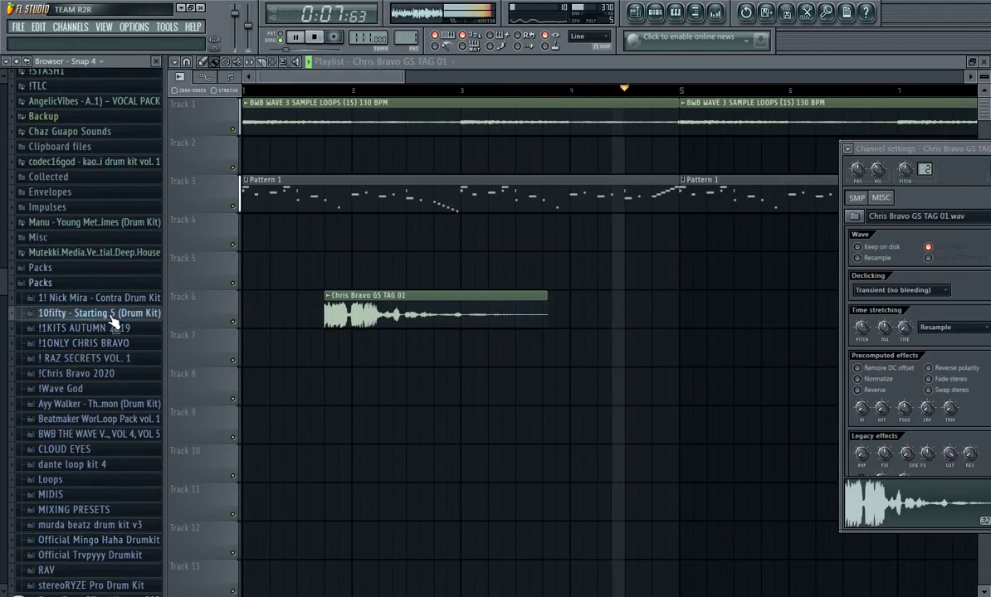
pyautogui.click(67, 169)
pyautogui.moveTo(93, 186); pyautogui.dragTo(96, 383)
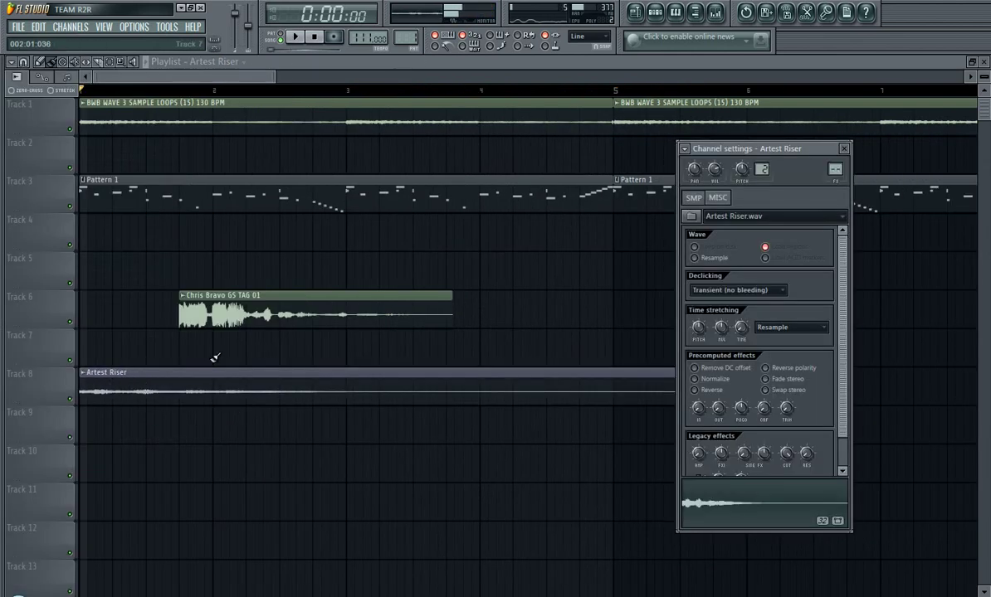
# Step: Adjust the Artest Riser's time stretching and turn its channel volume down to about 18%
pyautogui.rightClick(742, 328)
pyautogui.click(774, 342)
pyautogui.click(512, 356)
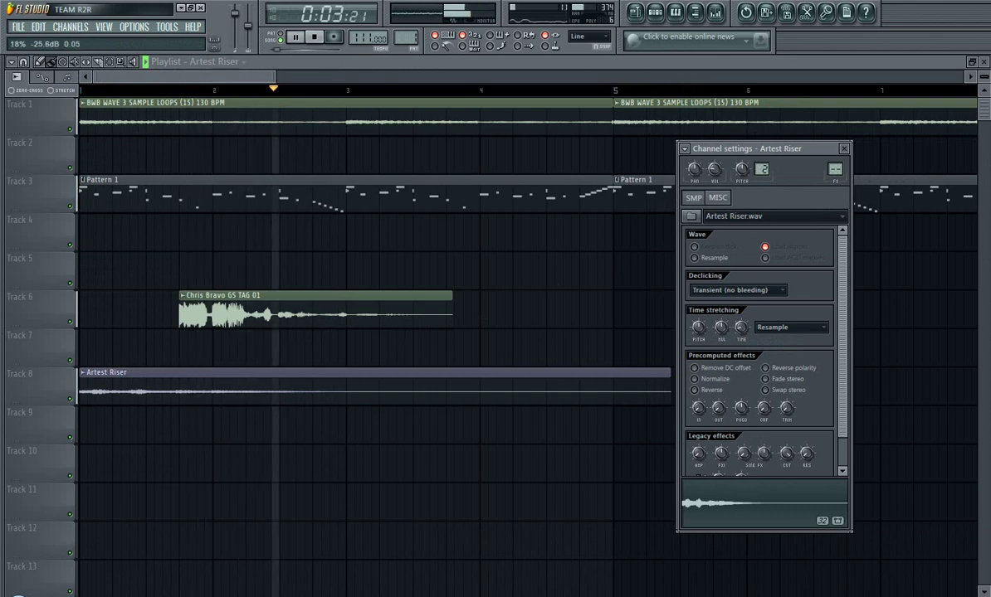
# Step: Trim the start of the third Pattern 1 clip on track 3 to bar 11, leaving a two-bar drum break
pyautogui.click(417, 80)
pyautogui.scroll(-6, 415, 90)
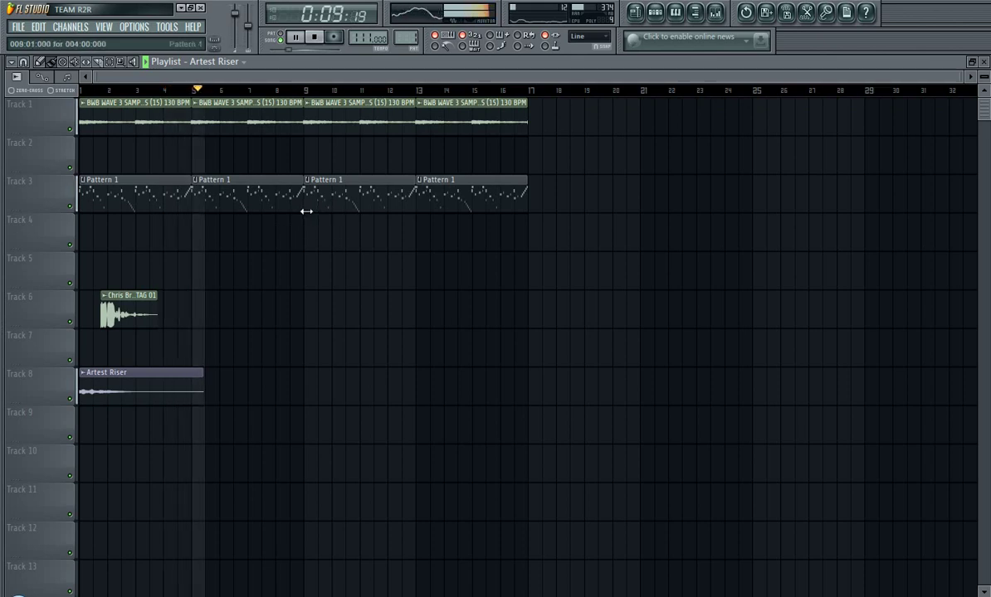
pyautogui.moveTo(310, 211); pyautogui.dragTo(355, 210)
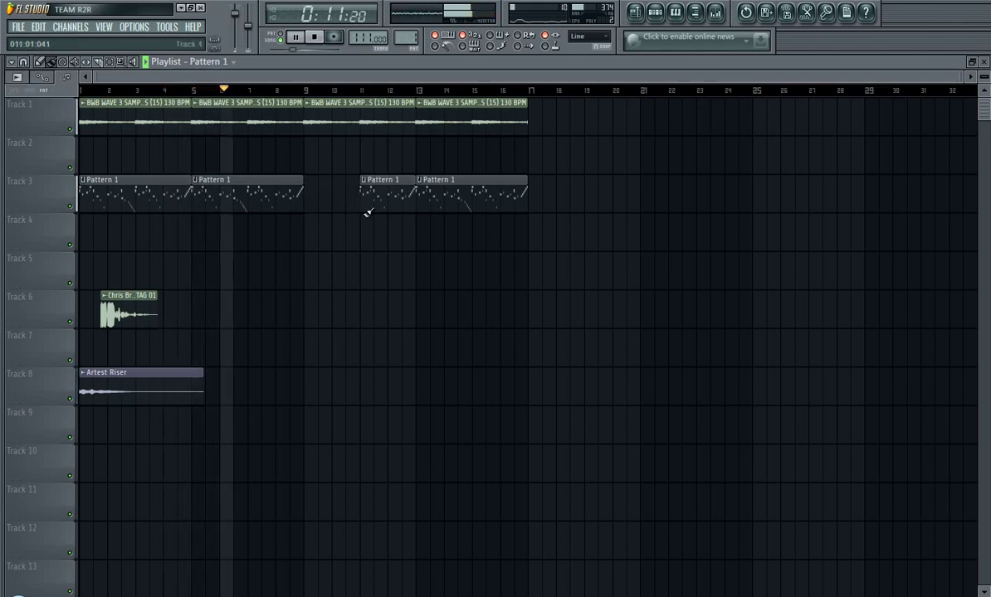
# Step: Duplicate the 16-bar arrangement twice so it runs through bar 48, deleting the copied Artest Riser clip
pyautogui.moveTo(612, 451); pyautogui.dragTo(86, 108)
pyautogui.hotkey('ctrl', 'b')
pyautogui.scroll(-2, 348, 96)
pyautogui.rightClick(437, 383)
pyautogui.moveTo(848, 327); pyautogui.dragTo(396, 23)
pyautogui.hotkey('ctrl', 'b')
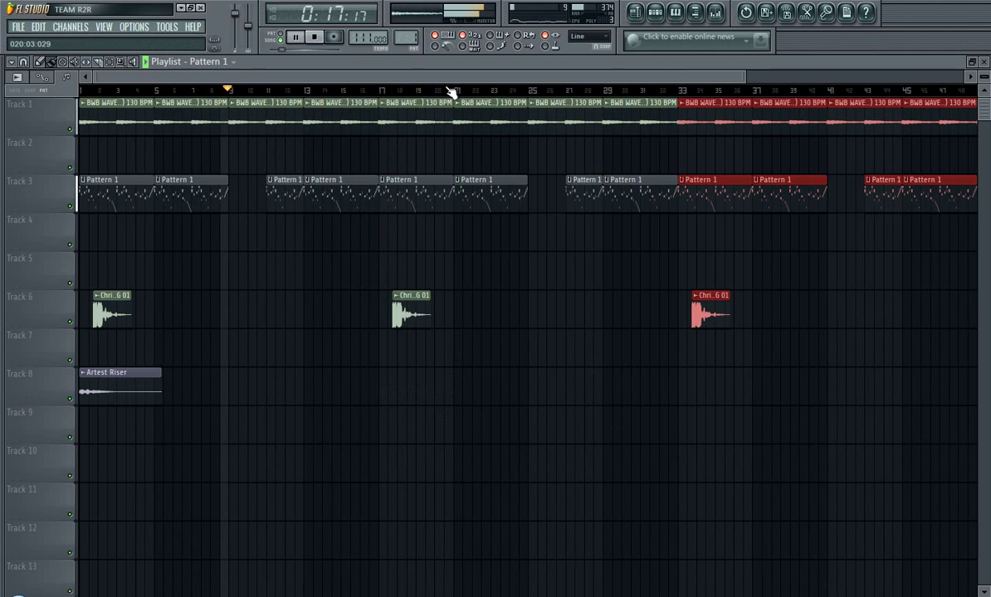
# Step: Shorten the Pattern 1 clip starting at bar 13 to three bars and two beats, leaving a gap before bar 17
pyautogui.scroll(-2, 631, 95)
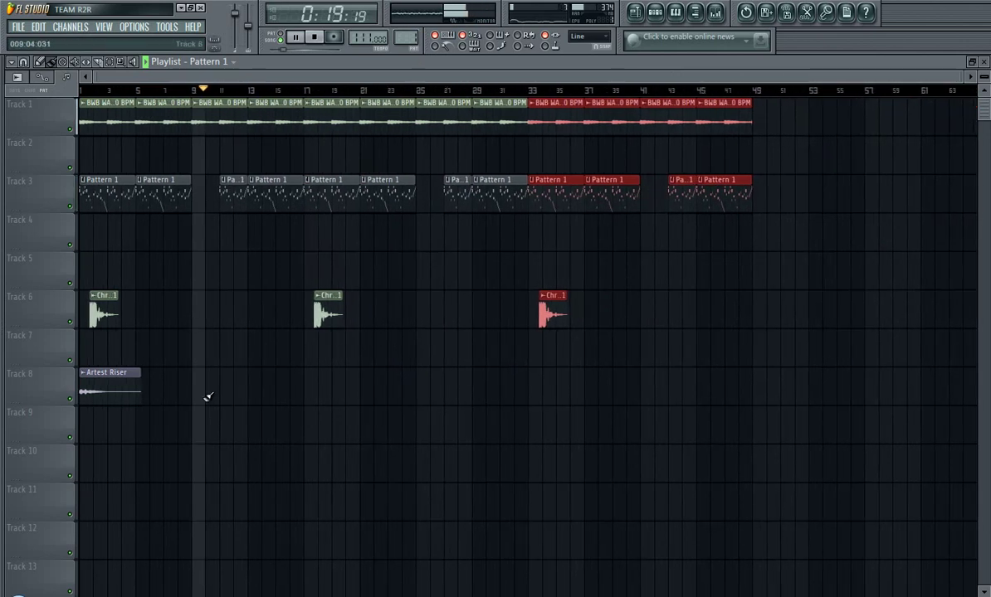
pyautogui.scroll(2, 213, 93)
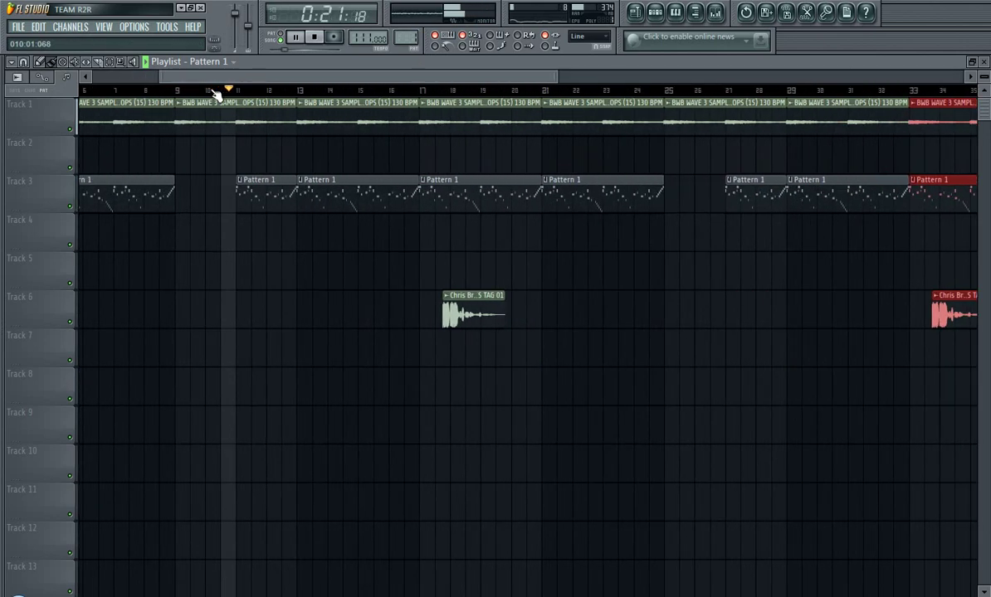
pyautogui.scroll(-2, 215, 93)
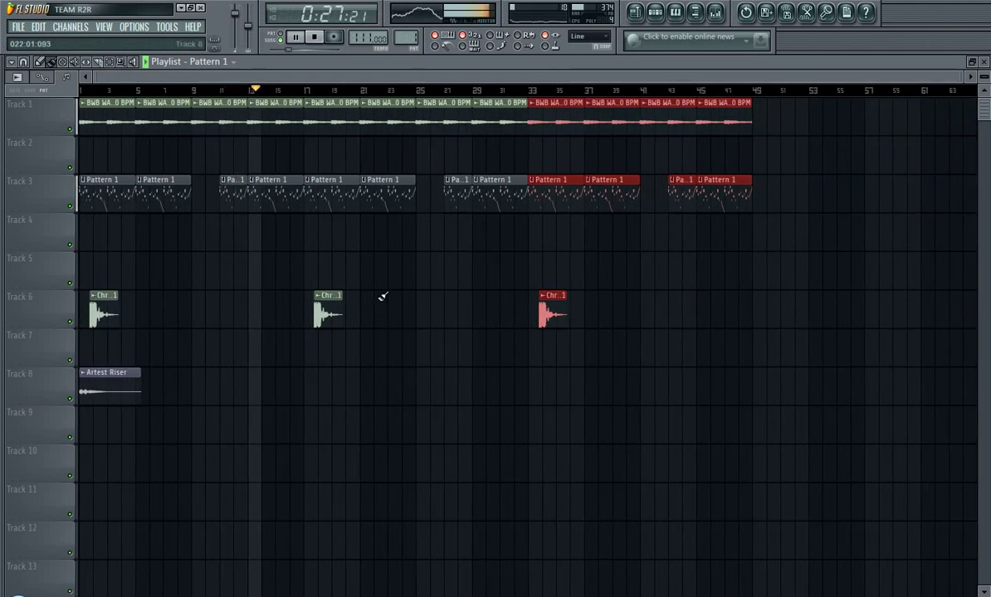
pyautogui.scroll(3, 290, 91)
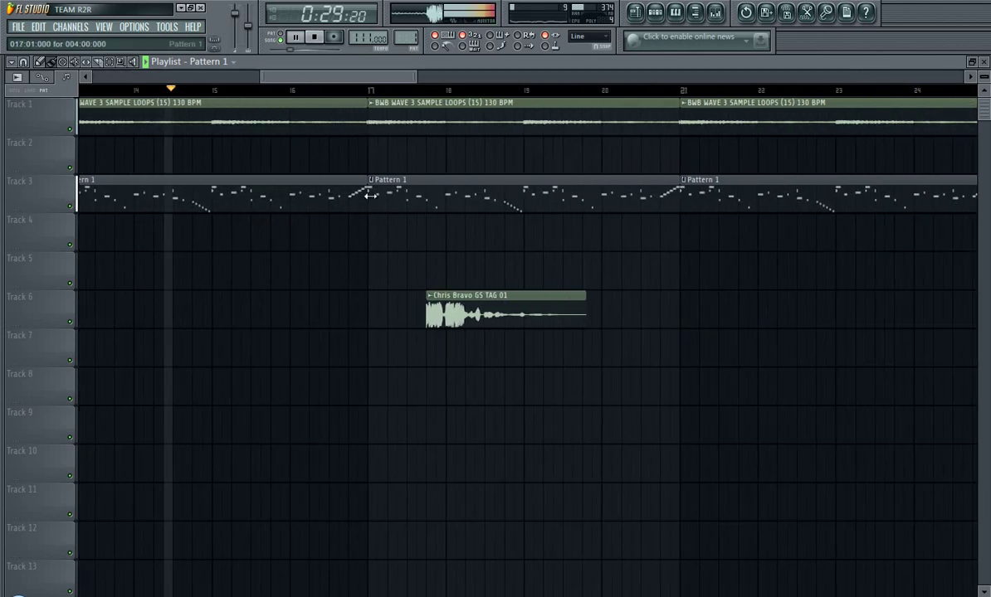
pyautogui.moveTo(365, 199); pyautogui.dragTo(327, 204)
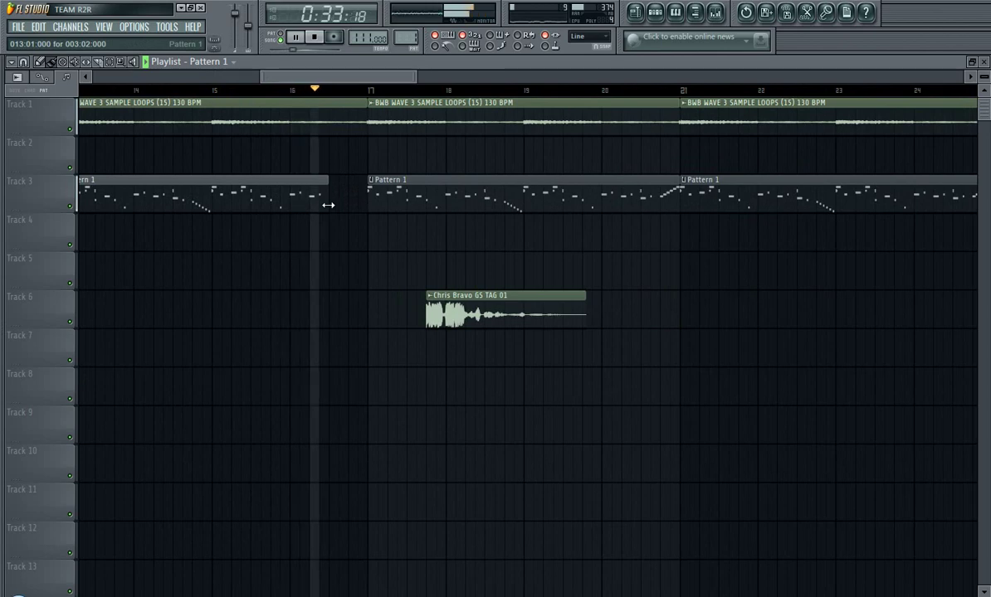
# Step: Select the clips in bars 33 to 48 and duplicate the section three times to extend the arrangement through bar 96
pyautogui.scroll(-4, 349, 93)
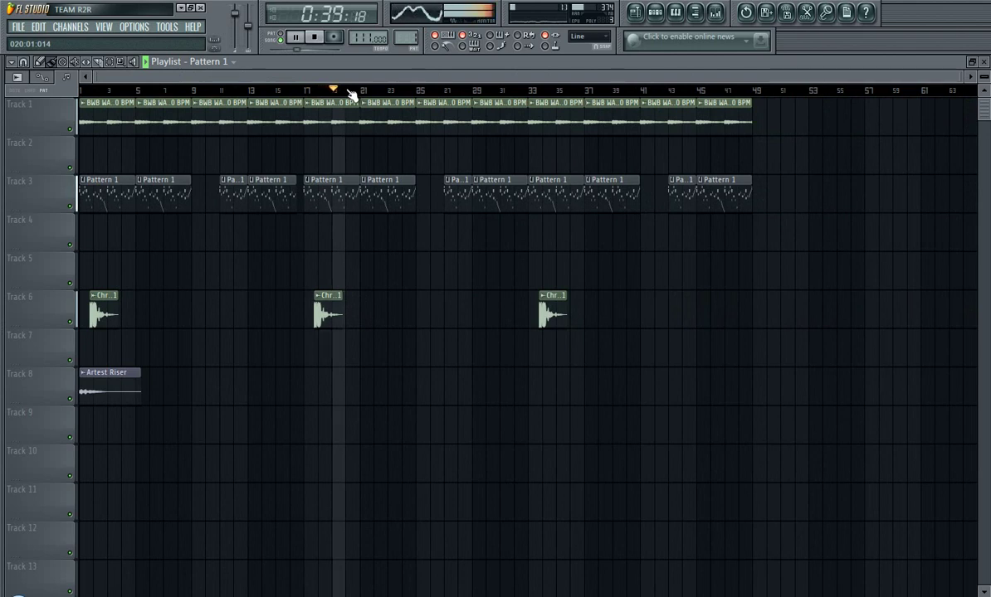
pyautogui.click(711, 89)
pyautogui.moveTo(837, 404); pyautogui.dragTo(541, 87)
pyautogui.hotkey('ctrl', 'b')
pyautogui.scroll(-2, 876, 94)
pyautogui.click(817, 92)
pyautogui.scroll(-1, 817, 94)
pyautogui.hotkey('ctrl', 'b')
pyautogui.moveTo(818, 93); pyautogui.dragTo(5, 150)
pyautogui.scroll(-1, 940, 97)
pyautogui.click(885, 92)
pyautogui.hotkey('ctrl', 'b')
pyautogui.click(902, 92)
pyautogui.scroll(-2, 889, 96)
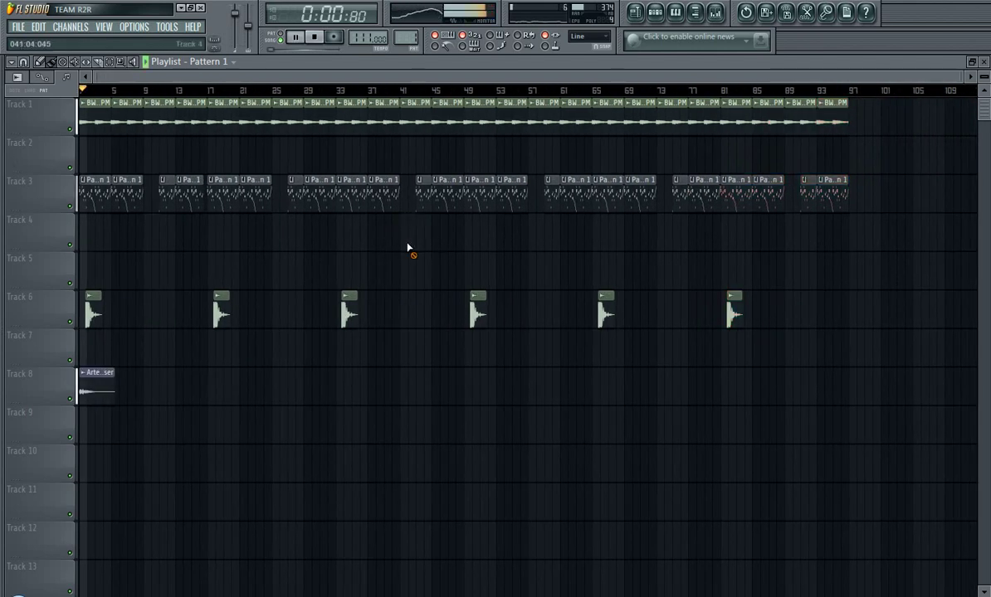
pyautogui.doubleClick(107, 387)
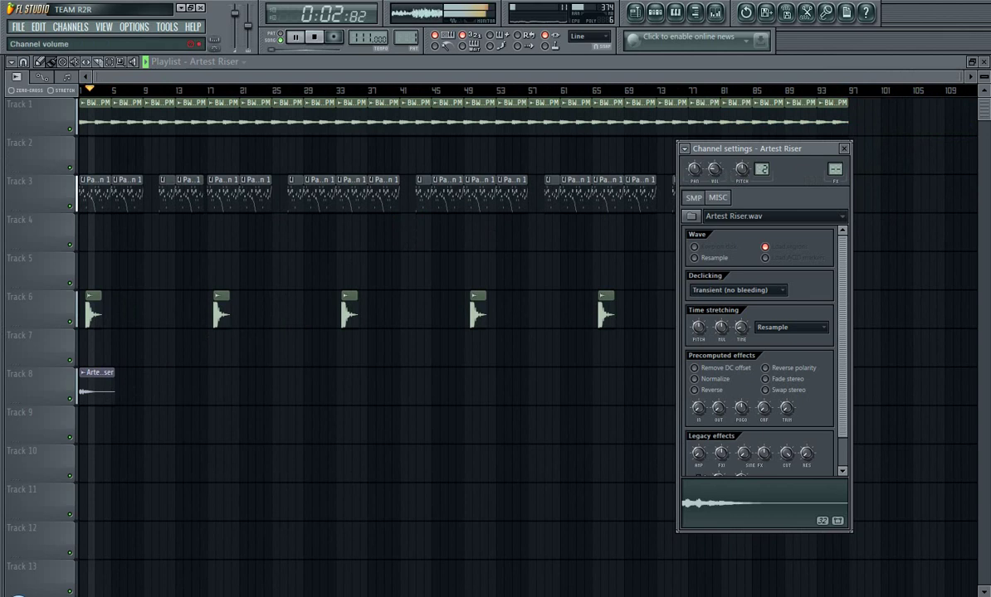
pyautogui.moveTo(17, 260)
pyautogui.click(93, 169)
pyautogui.click(97, 125)
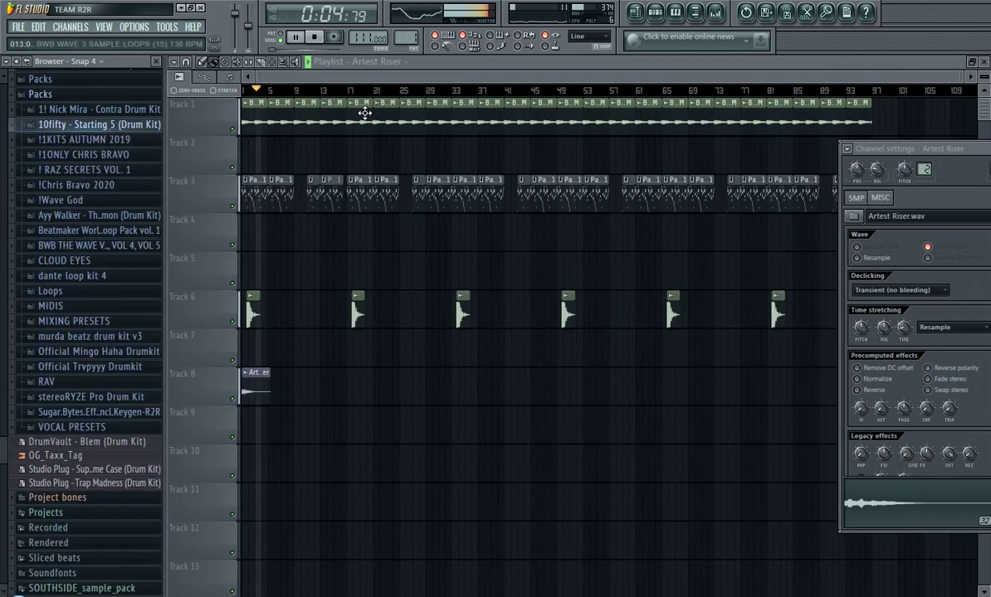
pyautogui.click(433, 79)
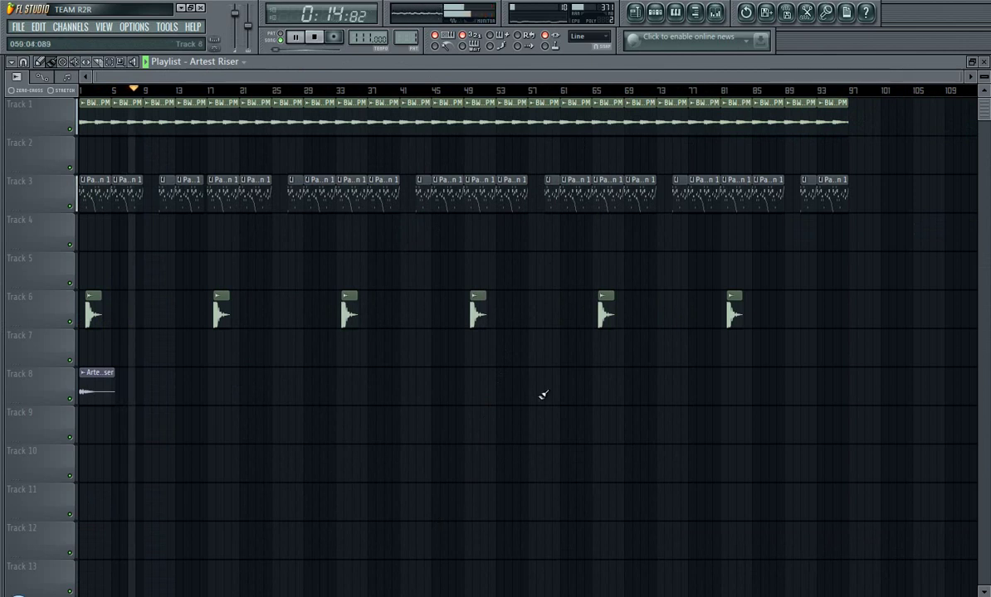
# Step: Examine both Gross Beat effects on mixer Insert 1 and compare the 1/2 Speed and X2 Speed time presets in playback
pyautogui.click(672, 12)
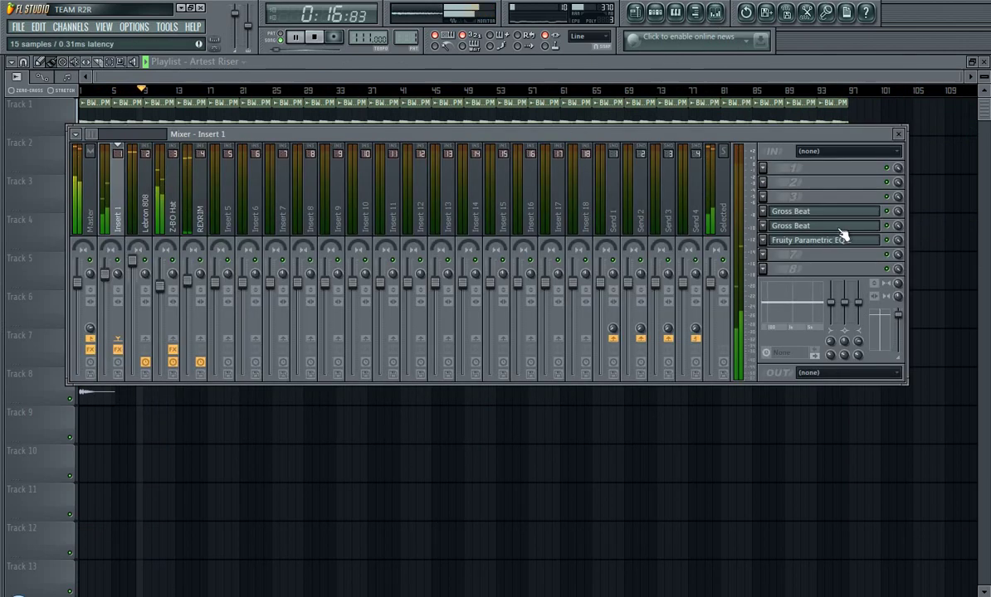
pyautogui.click(785, 222)
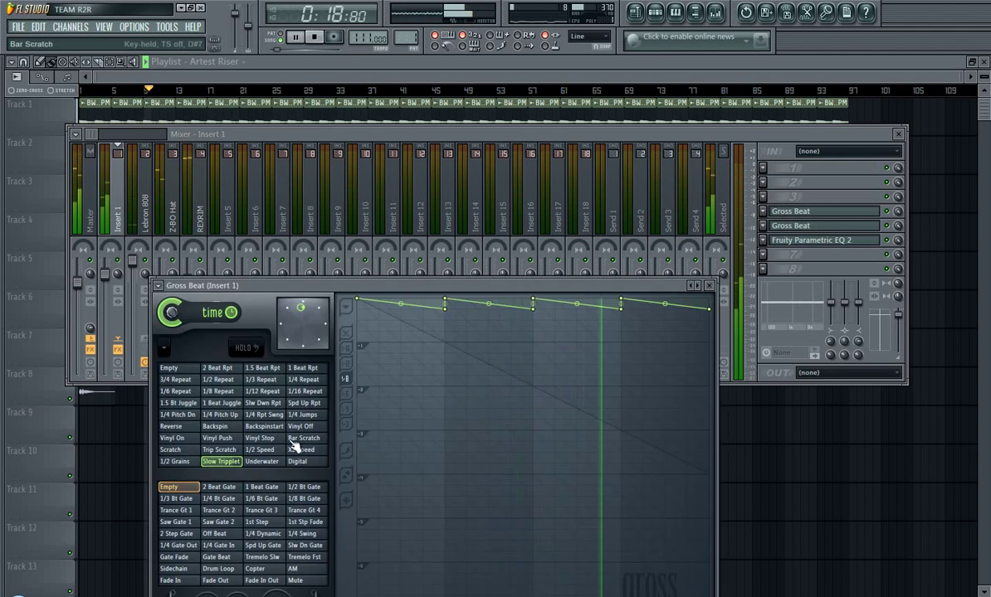
pyautogui.click(815, 224)
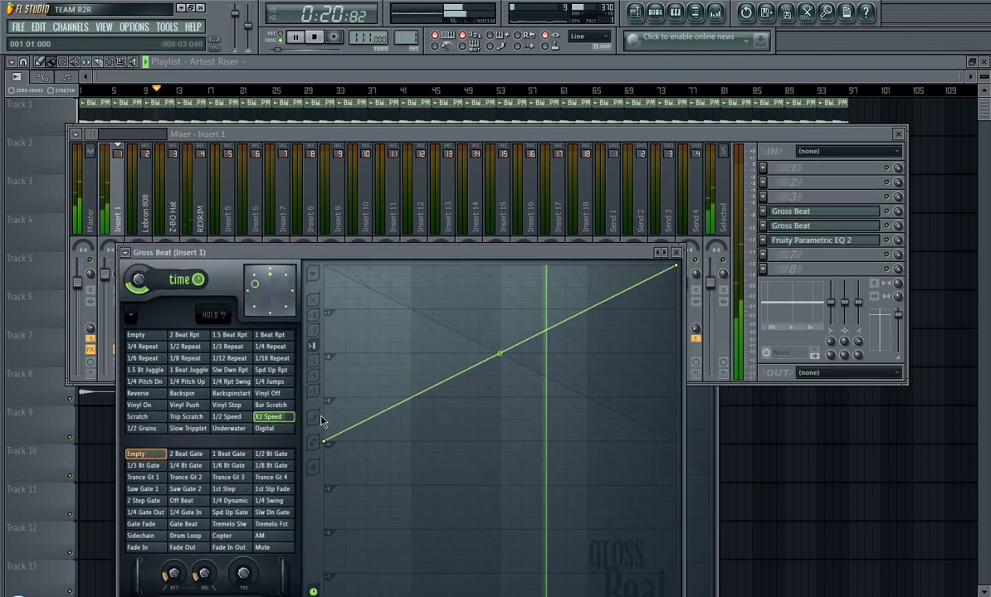
pyautogui.click(231, 417)
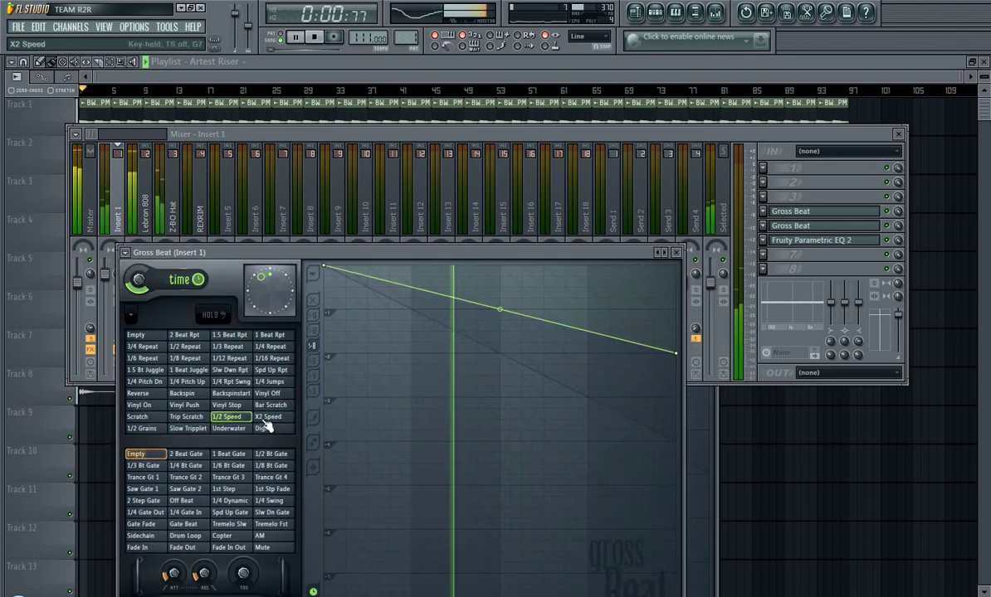
pyautogui.click(267, 418)
pyautogui.press('space')
pyautogui.press('space')
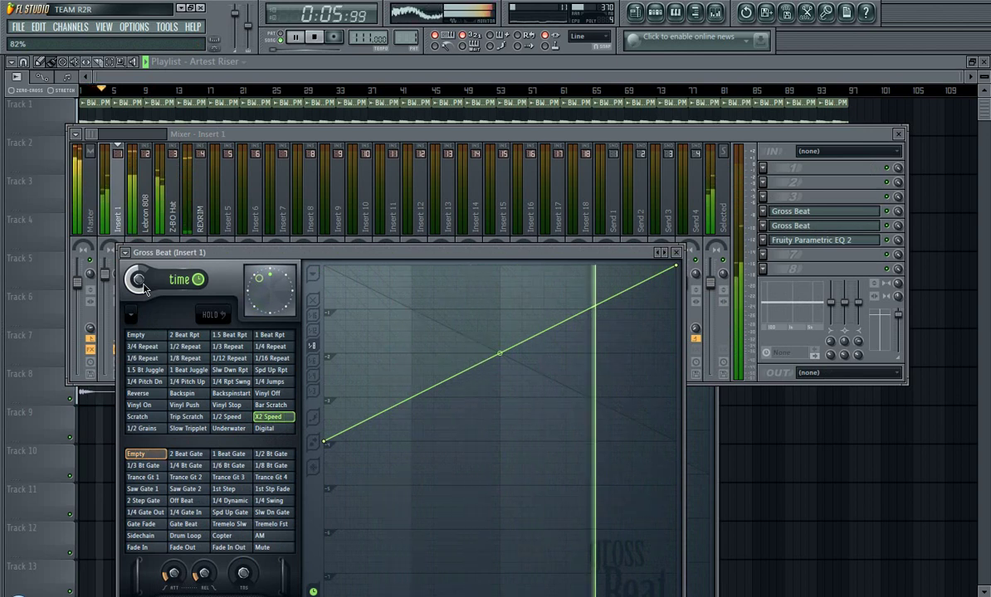
# Step: Set the Z-BO Hat mixer volume to about 101% and check the REXRIM, Lebron 808, Master and Insert 1 tracks
pyautogui.click(714, 136)
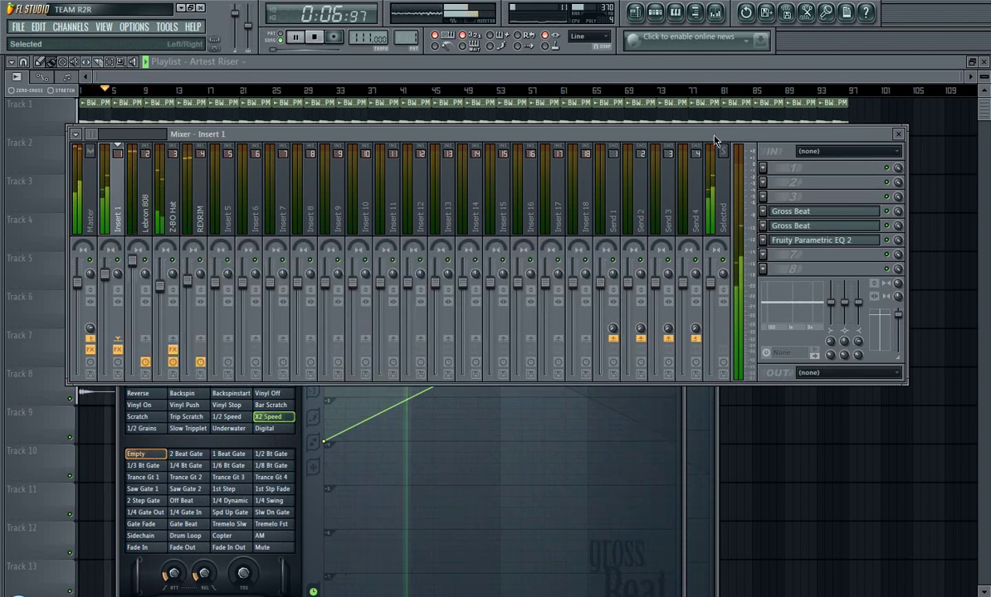
pyautogui.click(175, 257)
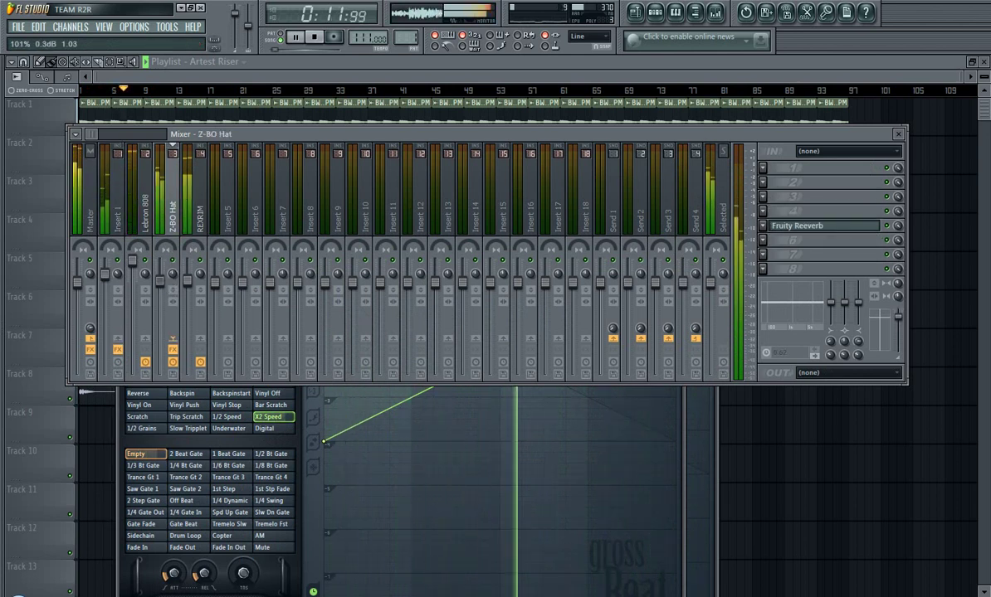
pyautogui.click(192, 287)
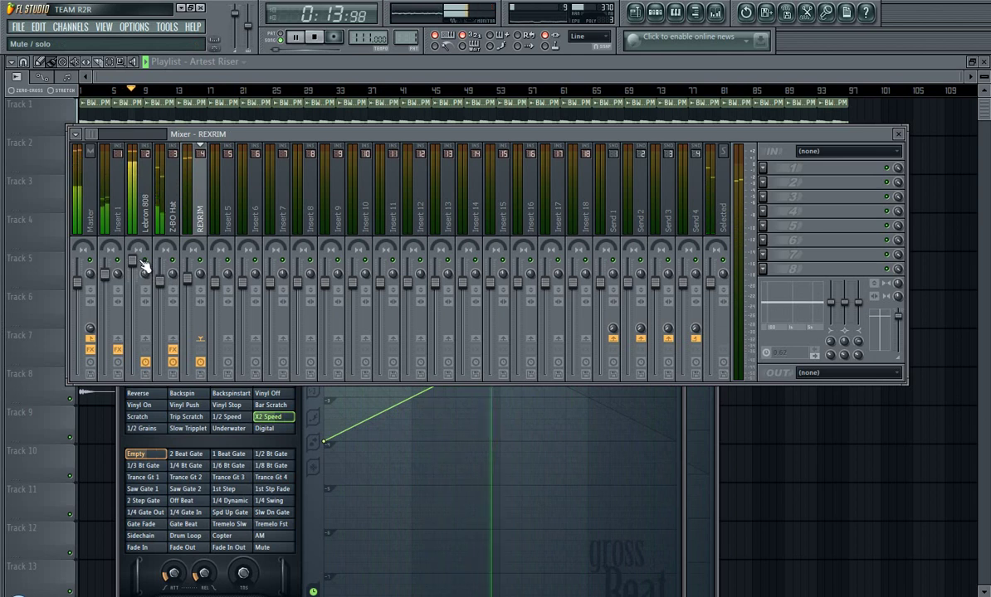
pyautogui.click(141, 268)
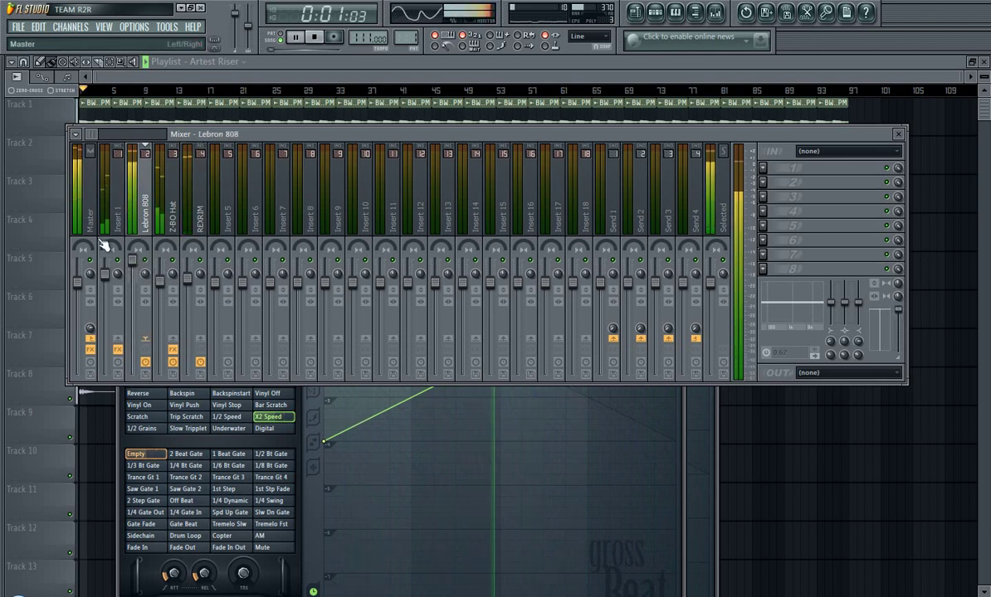
pyautogui.click(78, 218)
pyautogui.click(117, 227)
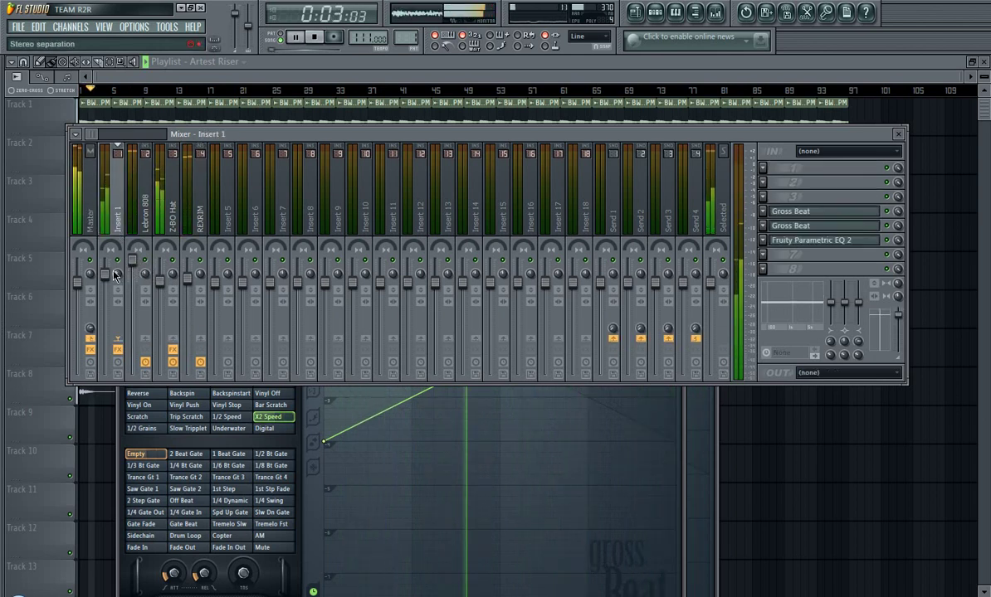
# Step: Return to the playlist and listen to the opening bars of the finished arrangement
pyautogui.click(574, 62)
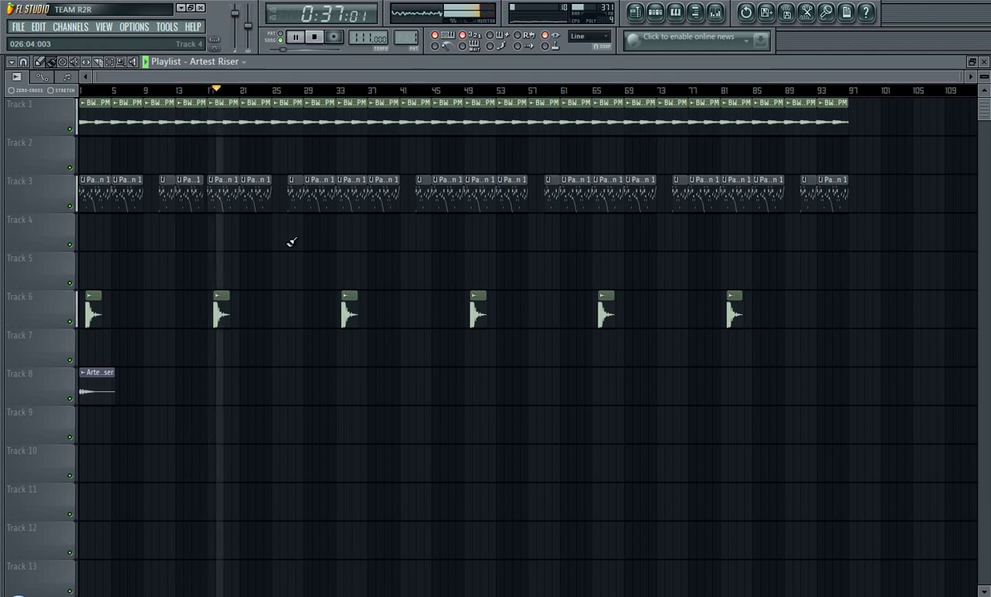
pyautogui.press('space')
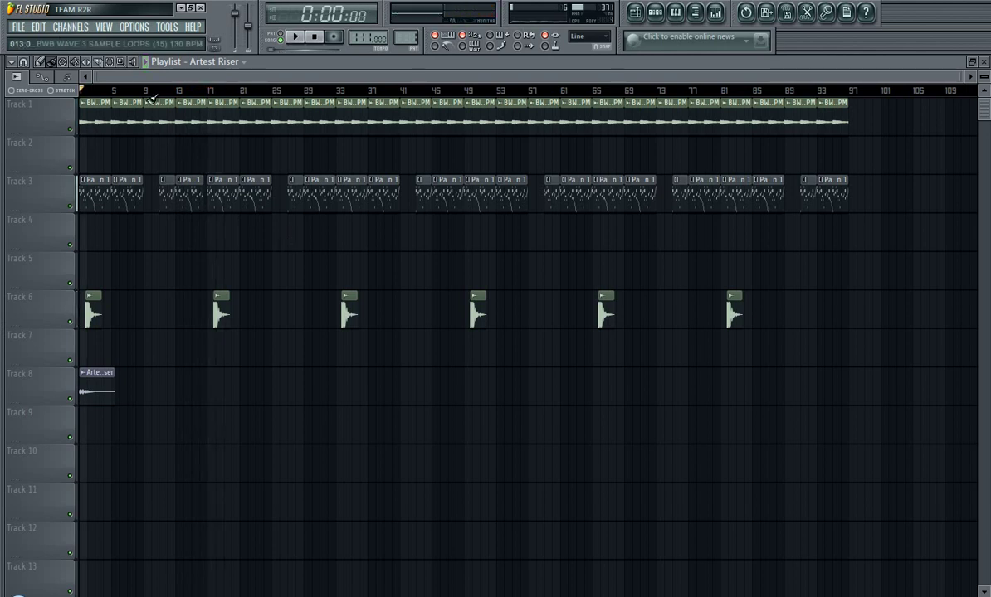